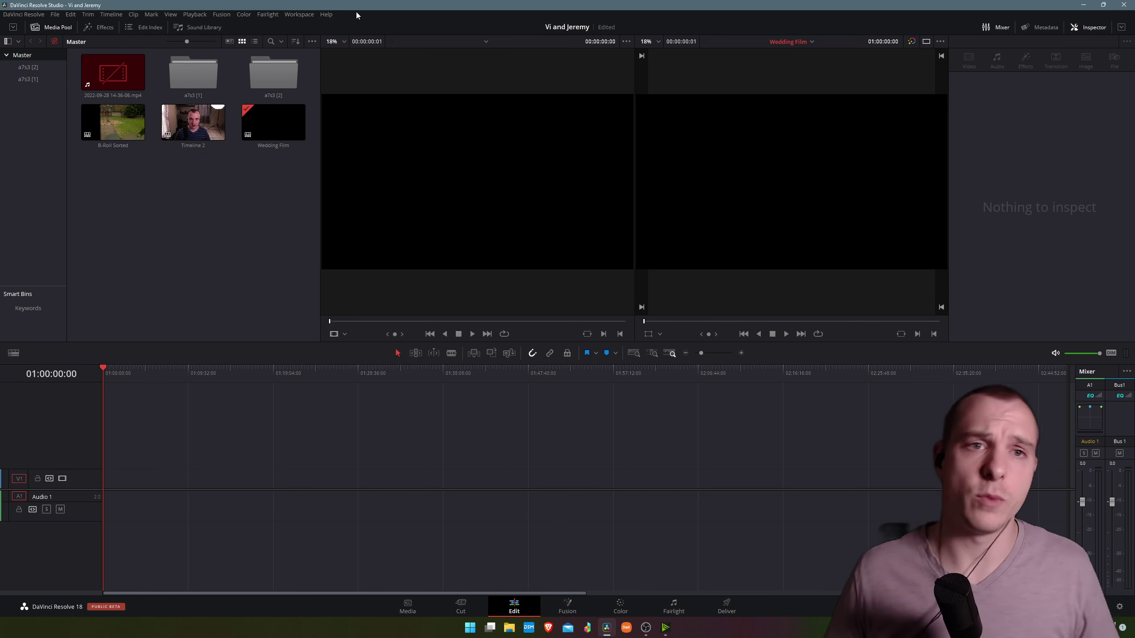
# Toggle the Media Pool off and back on, and make the timeline area taller
pyautogui.click(51, 27)
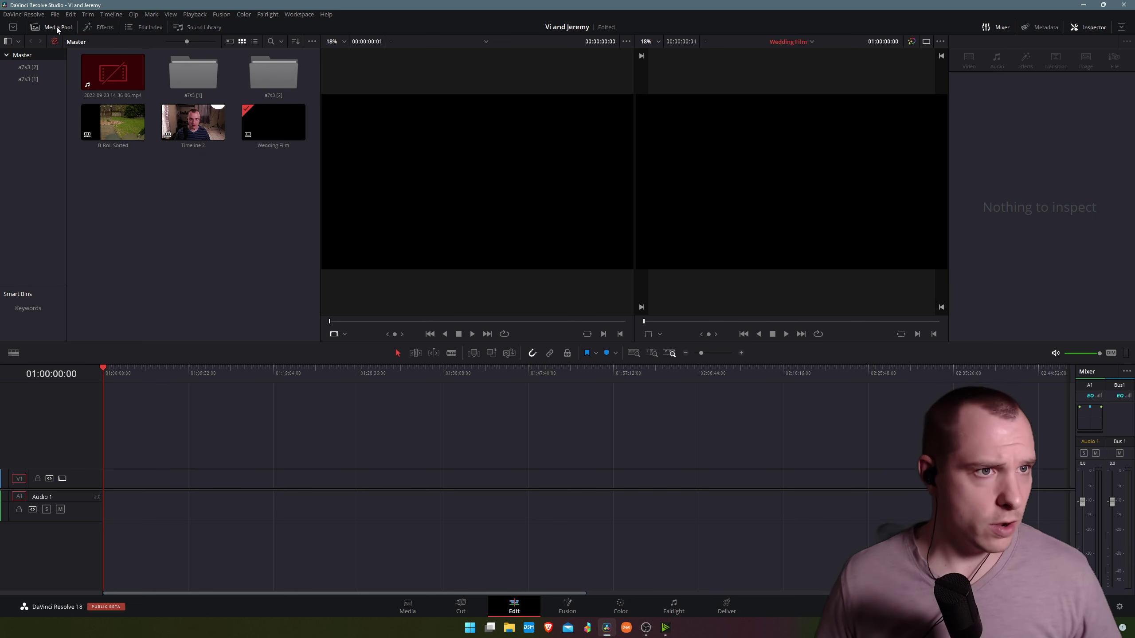
pyautogui.click(52, 27)
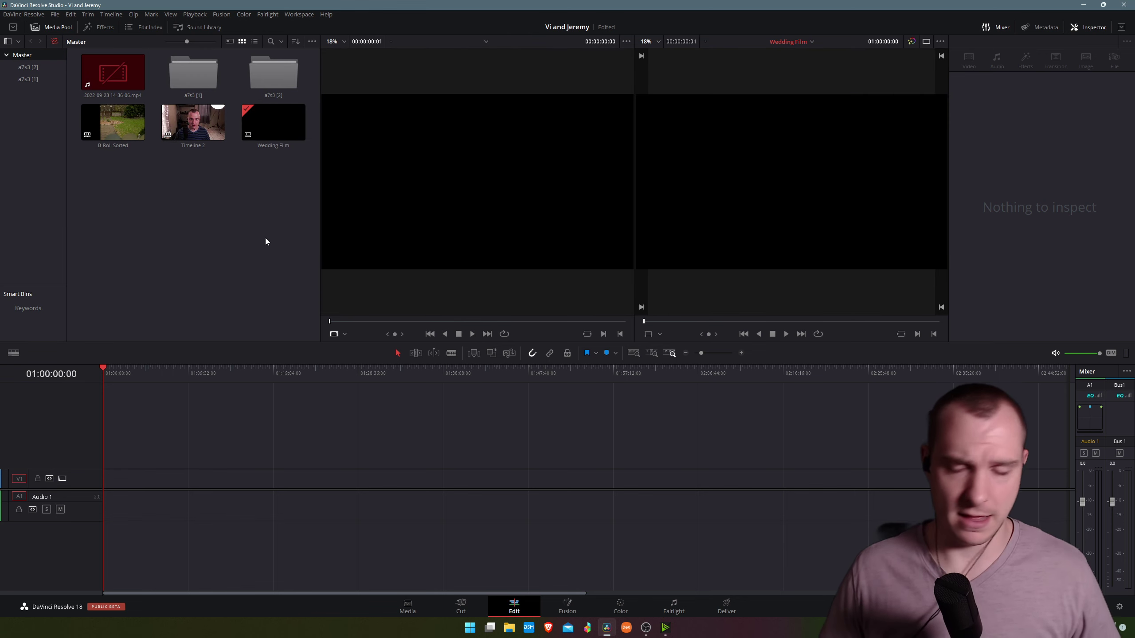
pyautogui.moveTo(92, 344); pyautogui.dragTo(93, 330)
pyautogui.click(249, 113)
pyautogui.click(226, 179)
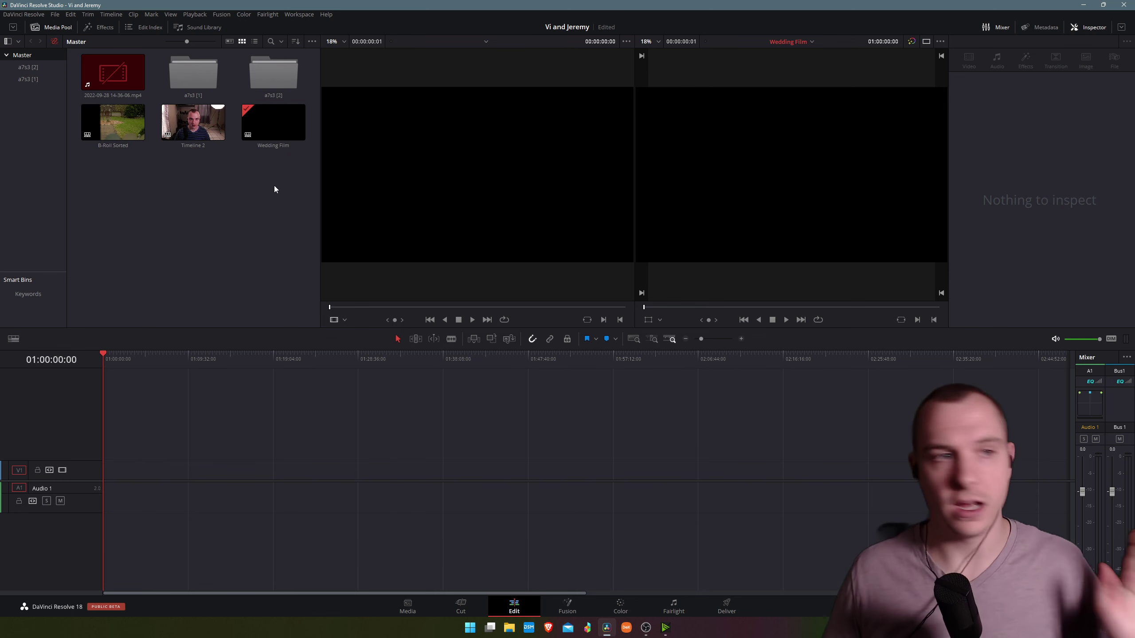
# Open the B-Roll Sorted timeline from the Media Pool and zoom to fit all its clips
pyautogui.doubleClick(113, 122)
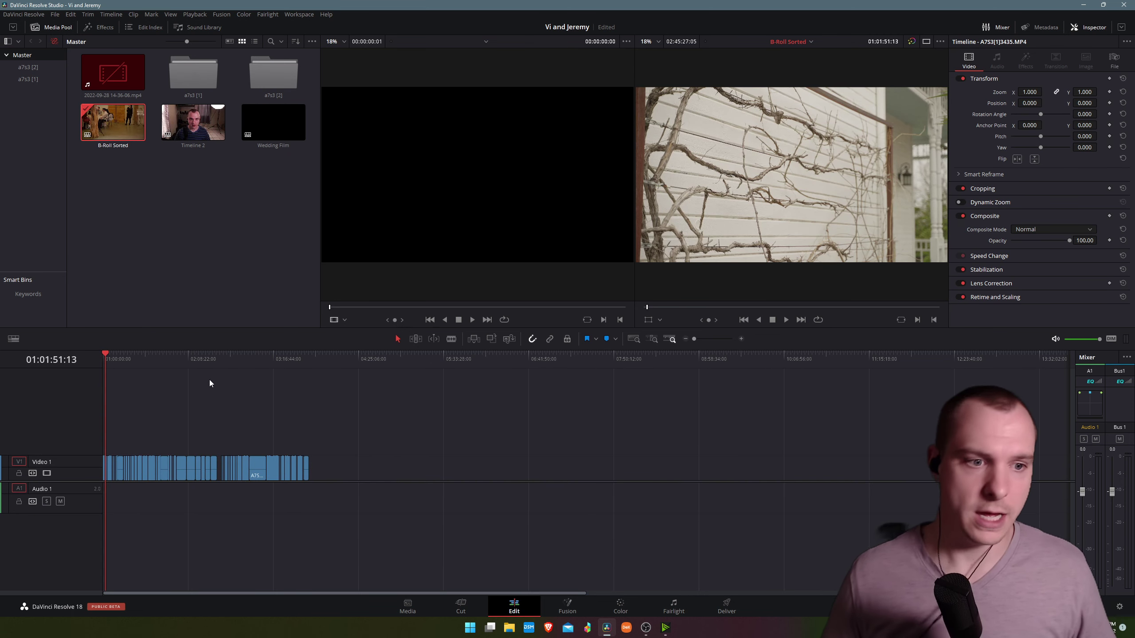
pyautogui.press('Home')
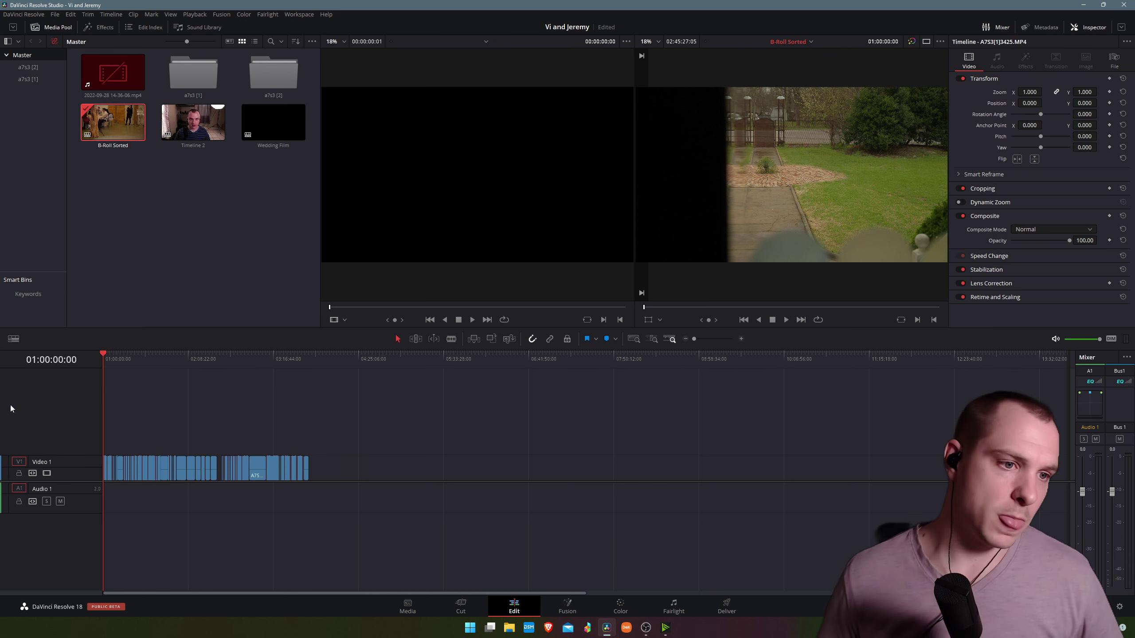
pyautogui.scroll(3, 10, 418)
pyautogui.scroll(-3, 11, 429)
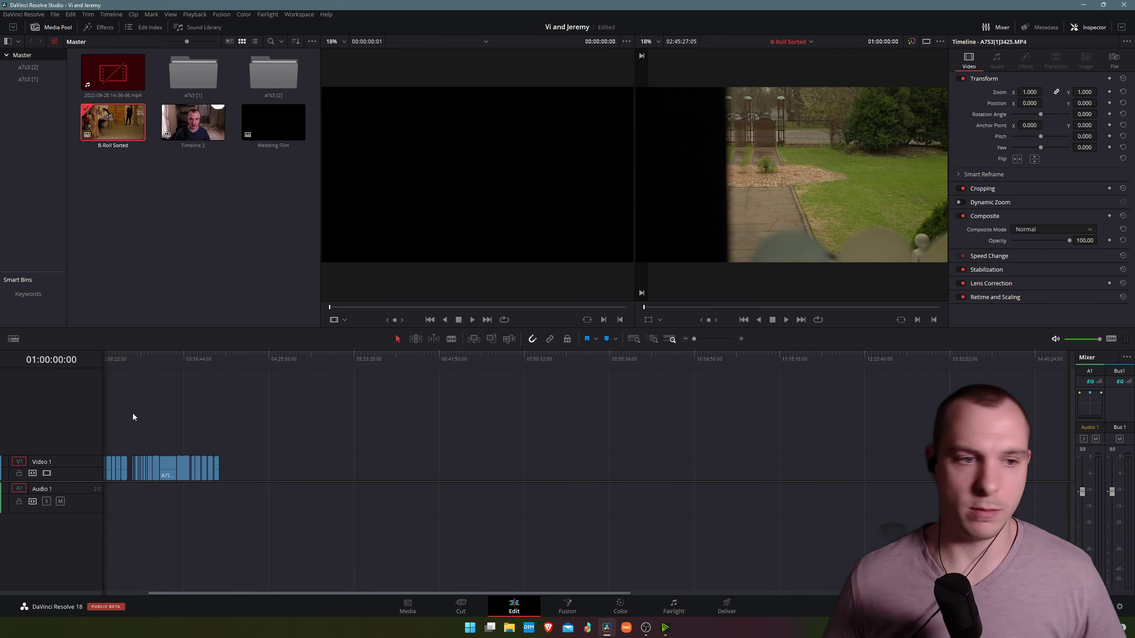
pyautogui.scroll(3, 55, 416)
pyautogui.scroll(-3, 367, 435)
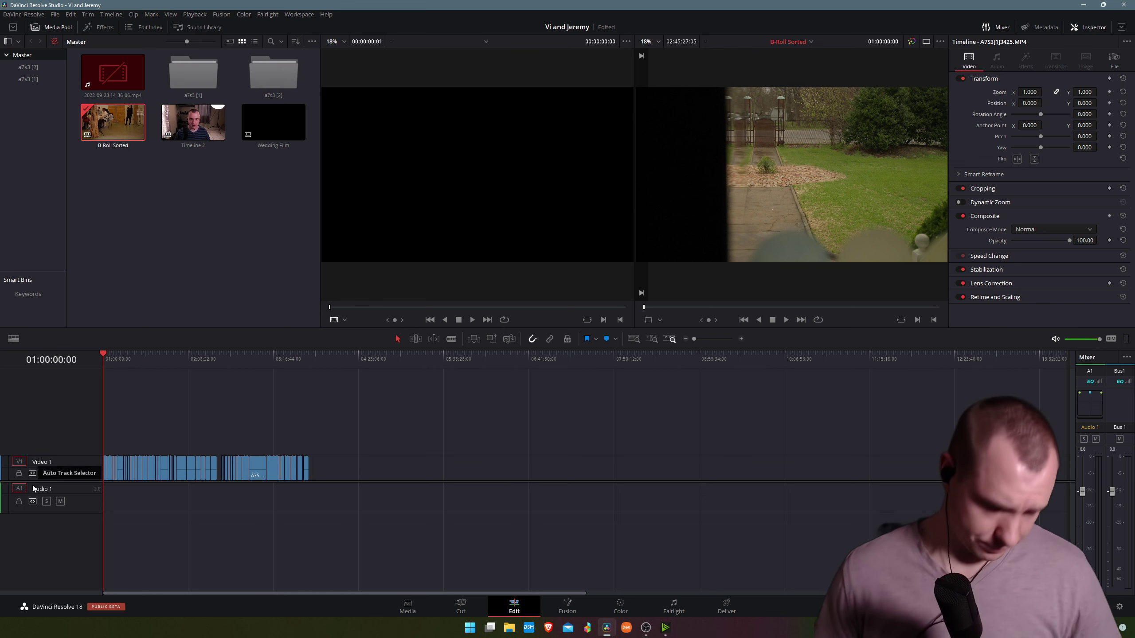
pyautogui.hotkey('shift', 'z')
pyautogui.hotkey('shift', 'z')
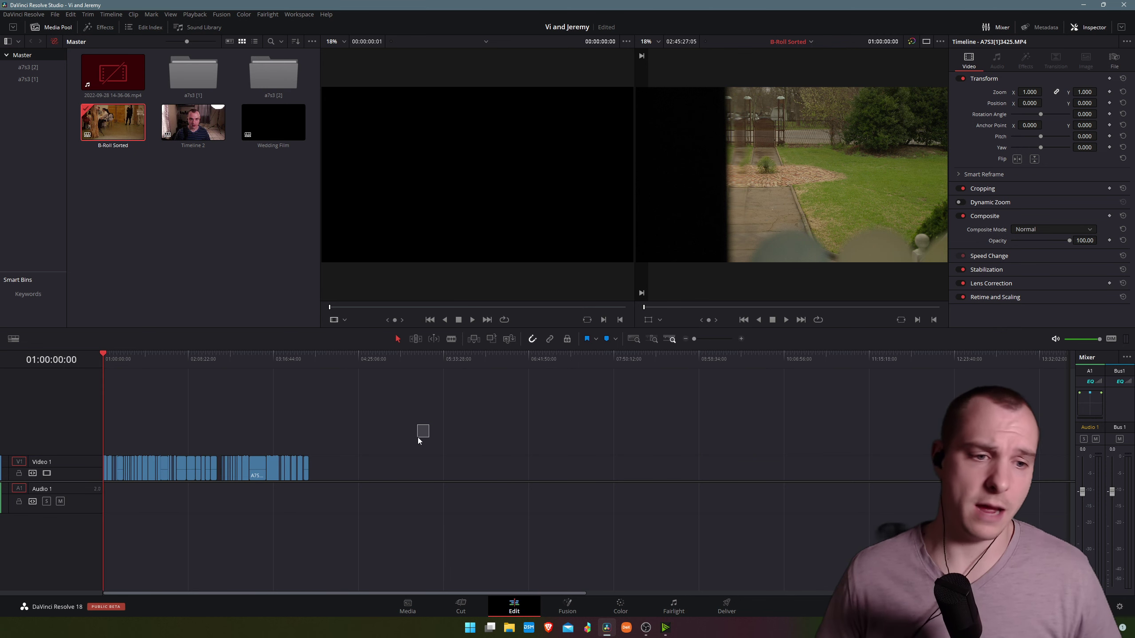
pyautogui.moveTo(428, 424); pyautogui.dragTo(160, 511)
pyautogui.click(193, 502)
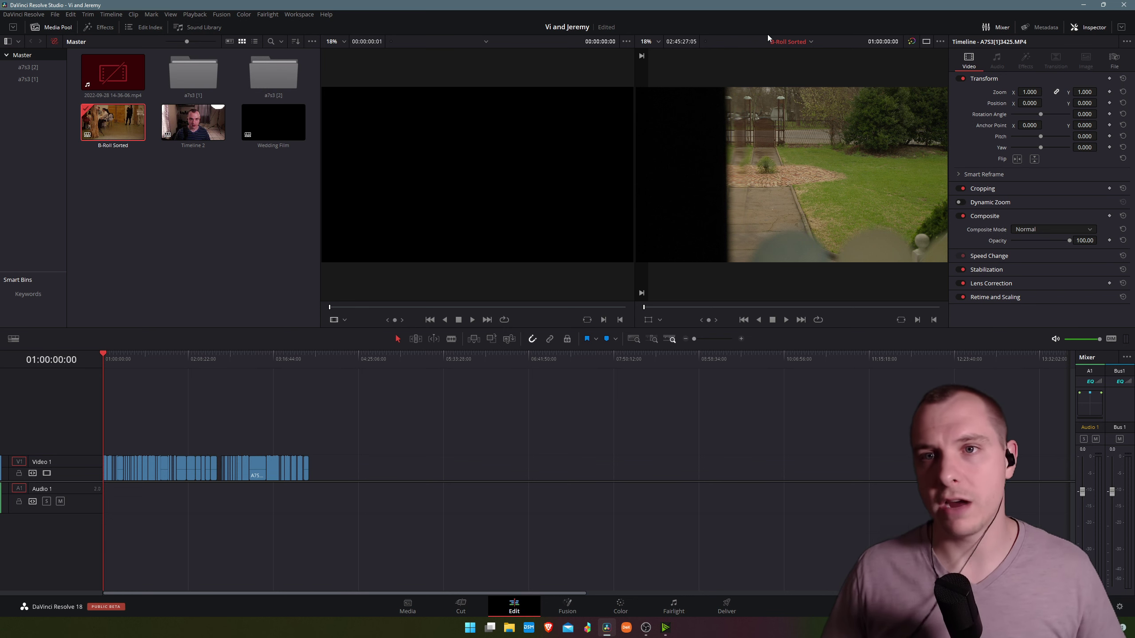
# Switch to the Wedding Film timeline and hide the Media Pool
pyautogui.click(796, 41)
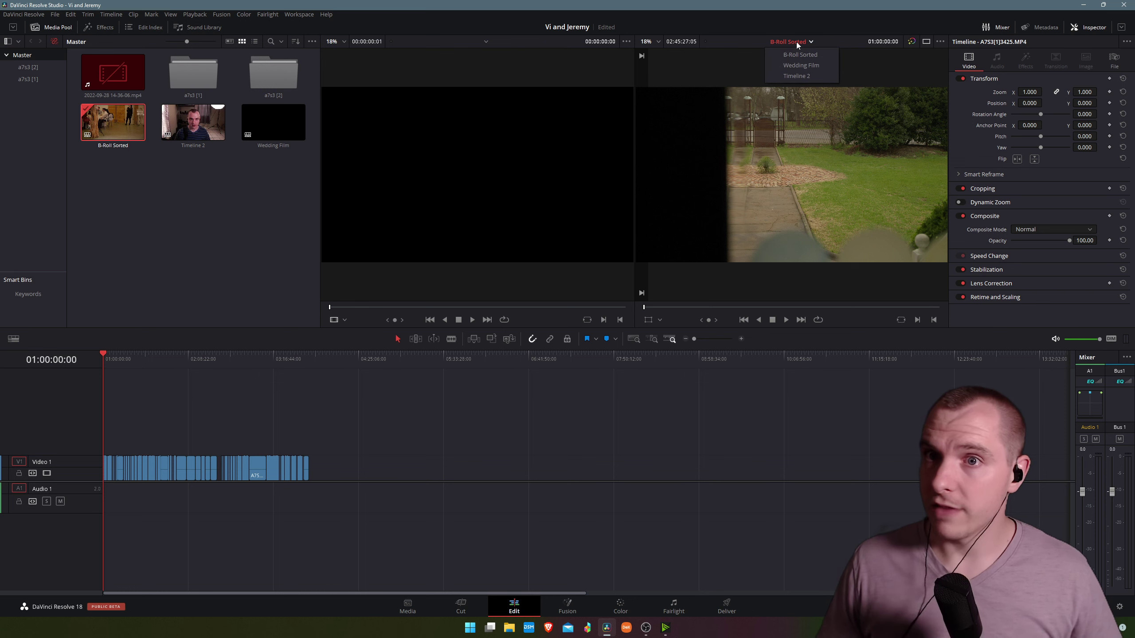
pyautogui.click(800, 66)
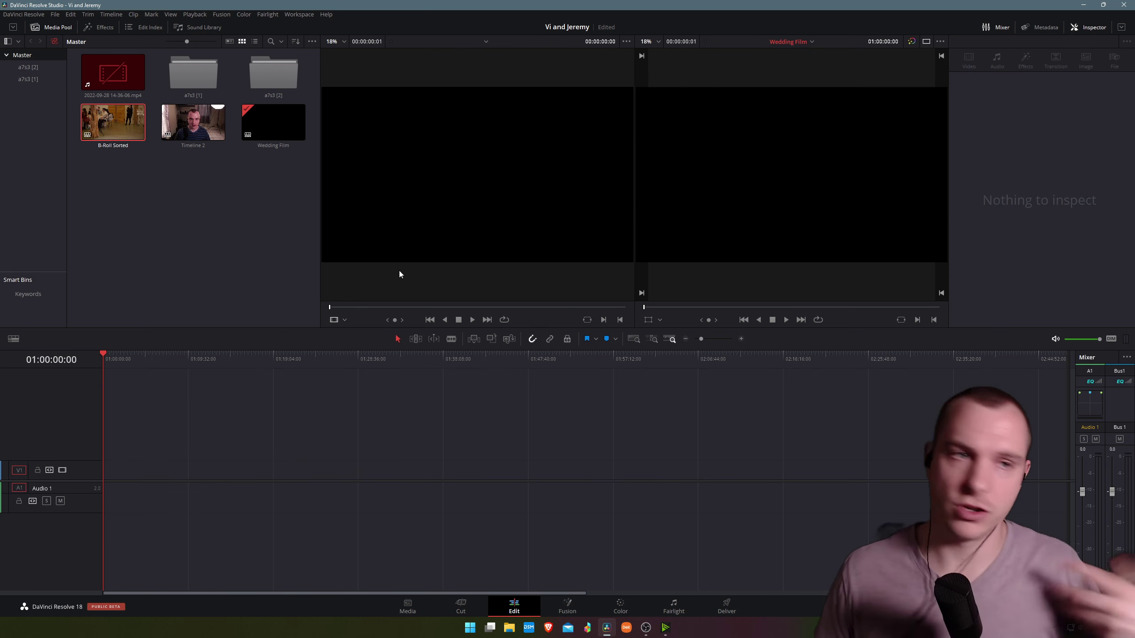
pyautogui.click(36, 27)
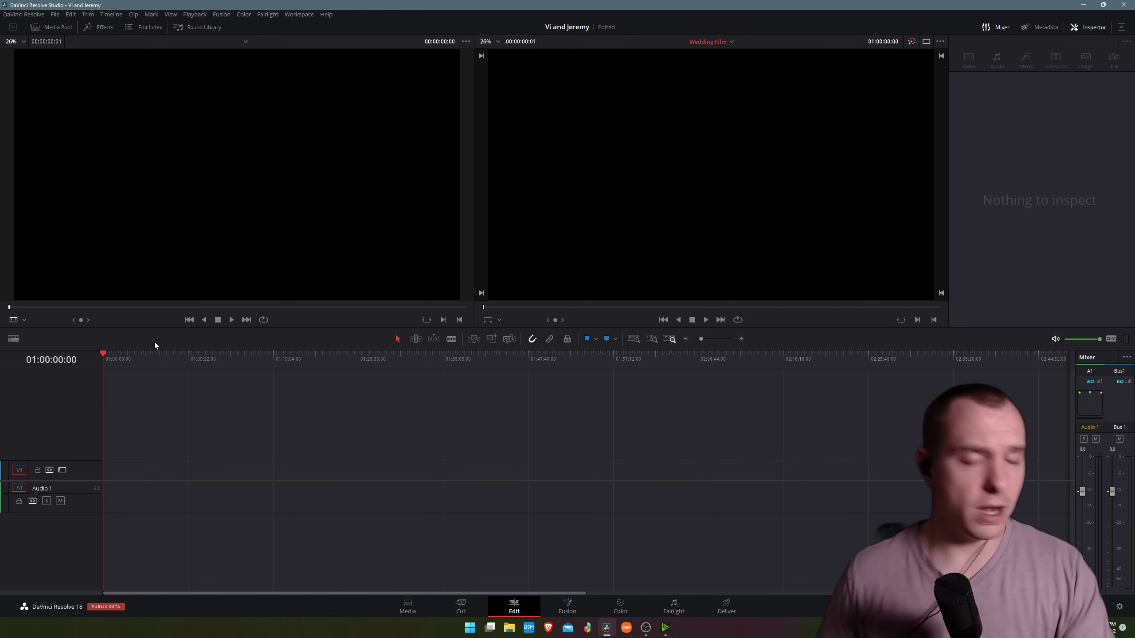
# Switch to B-Roll Sorted and select the porch clip A7S3[1]3428.MP4
pyautogui.click(706, 42)
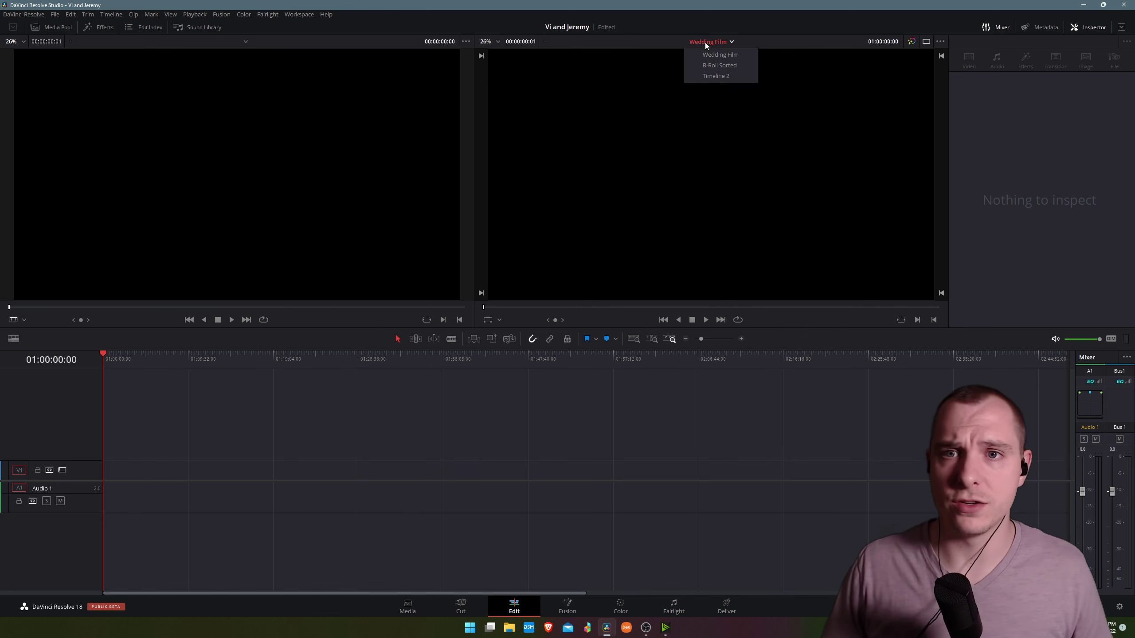
pyautogui.click(720, 66)
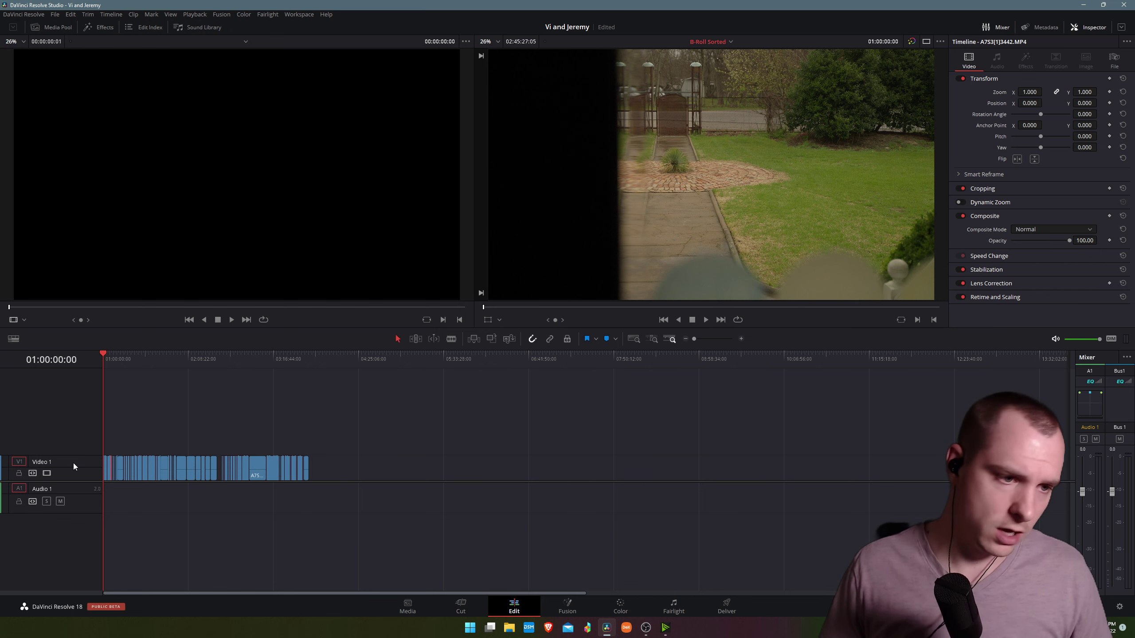
pyautogui.scroll(5, 99, 450)
pyautogui.moveTo(215, 353); pyautogui.dragTo(215, 360)
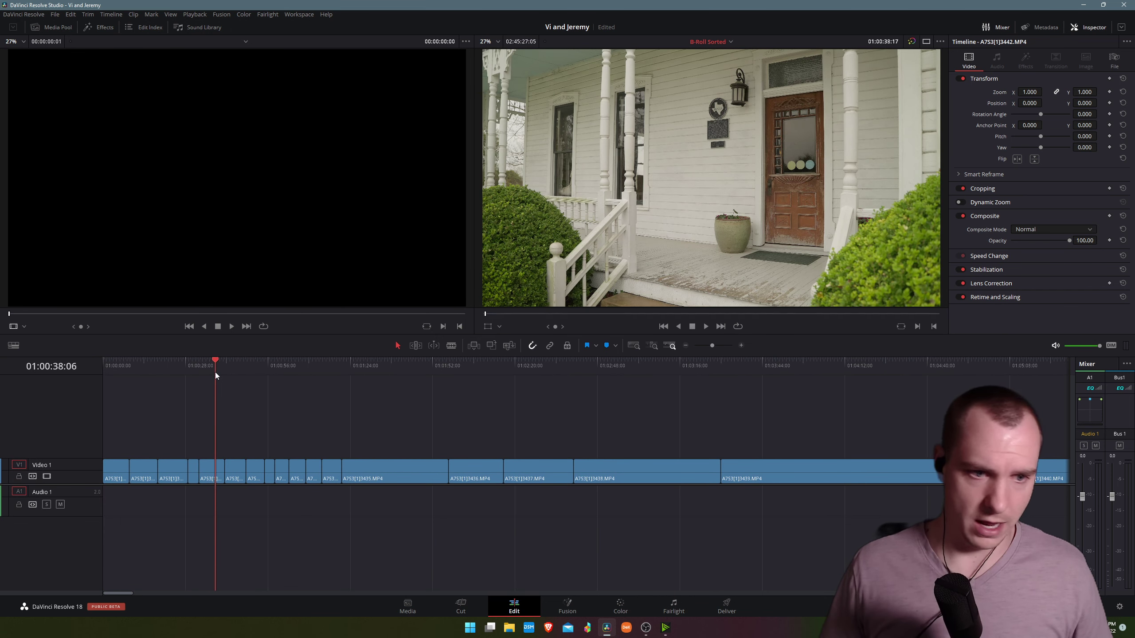
pyautogui.click(211, 476)
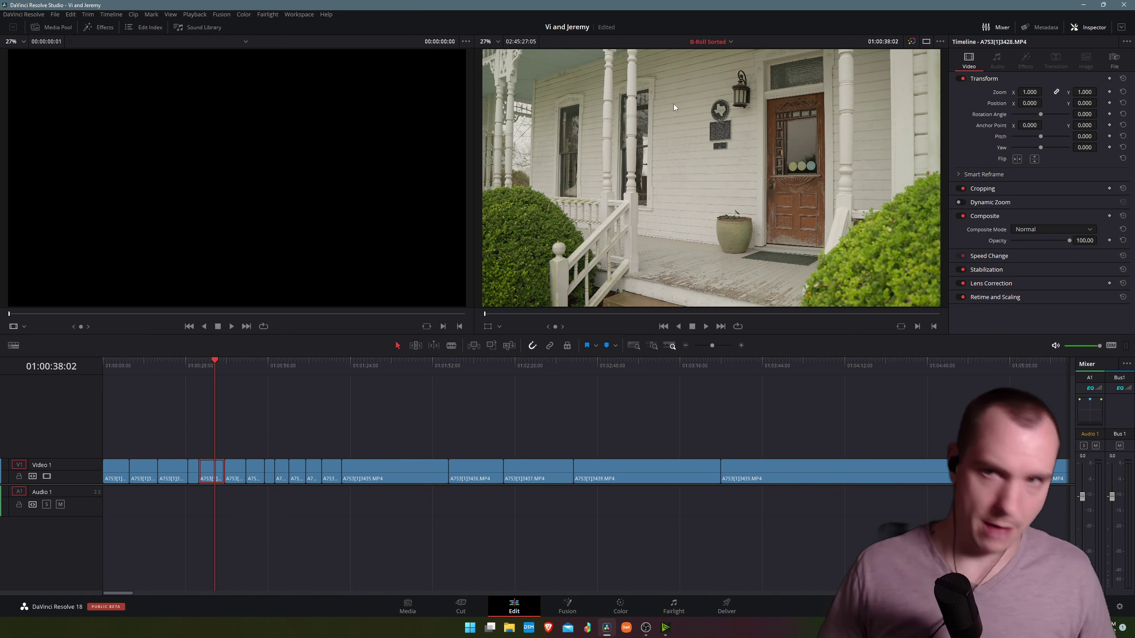
# Paste the porch clip into the Wedding Film timeline and zoom in on it
pyautogui.click(712, 43)
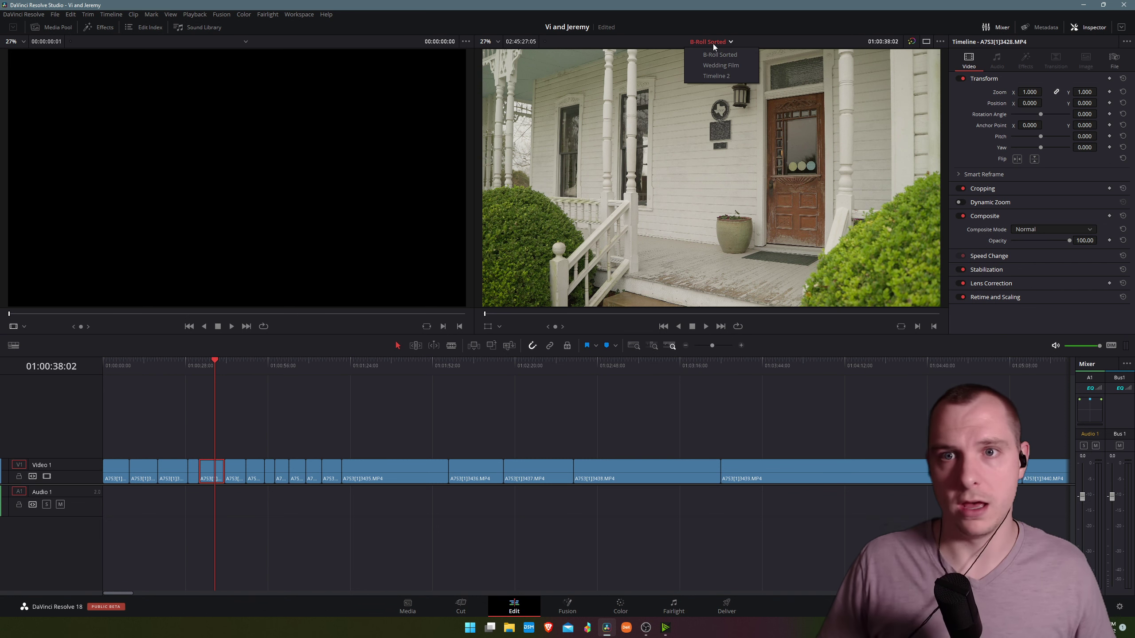
pyautogui.click(723, 65)
pyautogui.hotkey('ctrl', 'v')
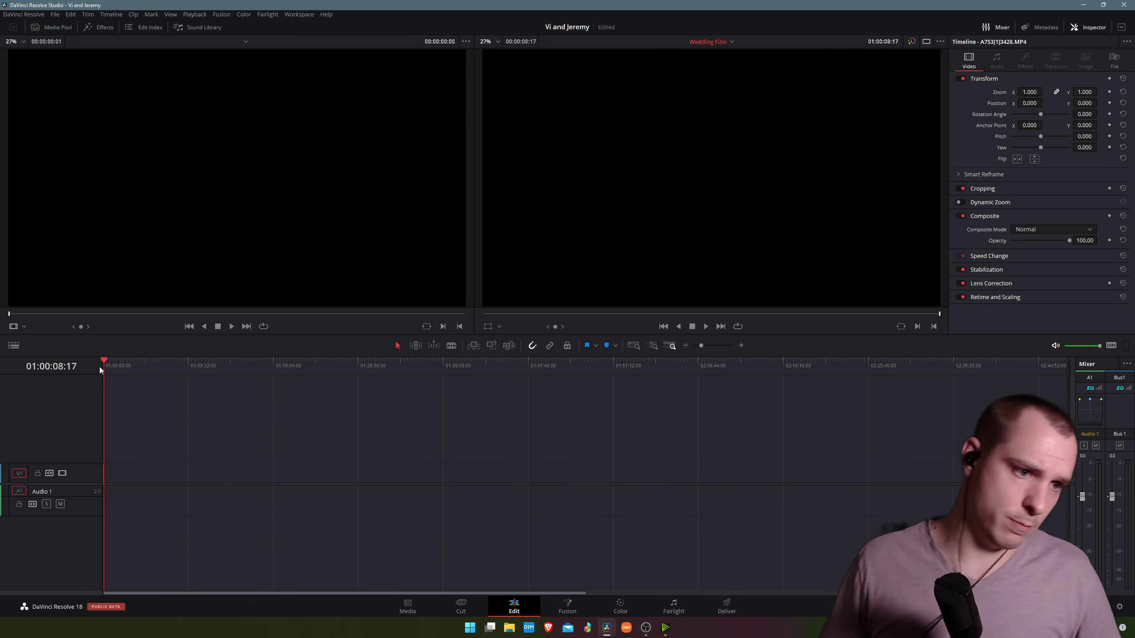
pyautogui.hotkey('ctrl', '=')
pyautogui.hotkey('ctrl', '=')
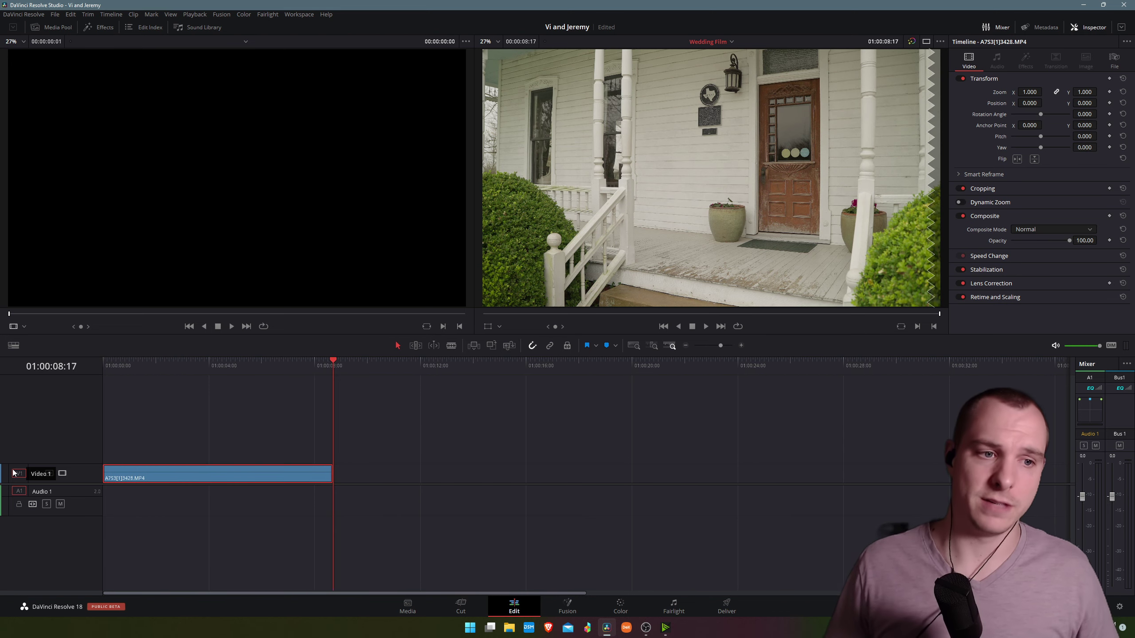
pyautogui.moveTo(215, 368); pyautogui.dragTo(242, 387)
# Delete the pasted clip so Wedding Film is empty again
pyautogui.moveTo(346, 421); pyautogui.dragTo(344, 500)
pyautogui.press('Delete')
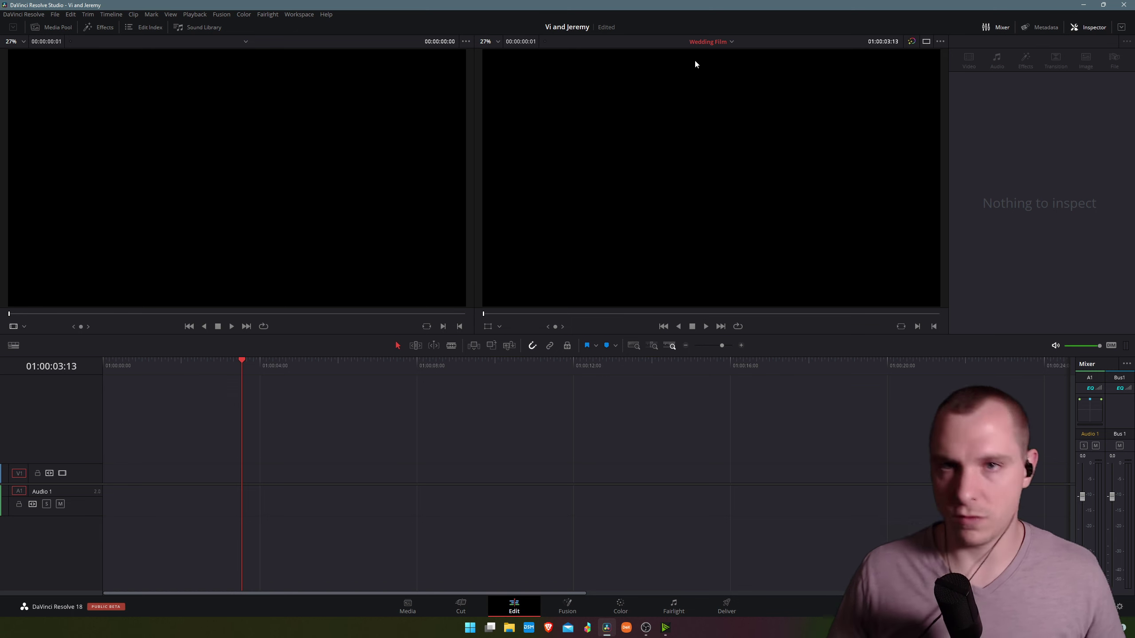
pyautogui.click(720, 43)
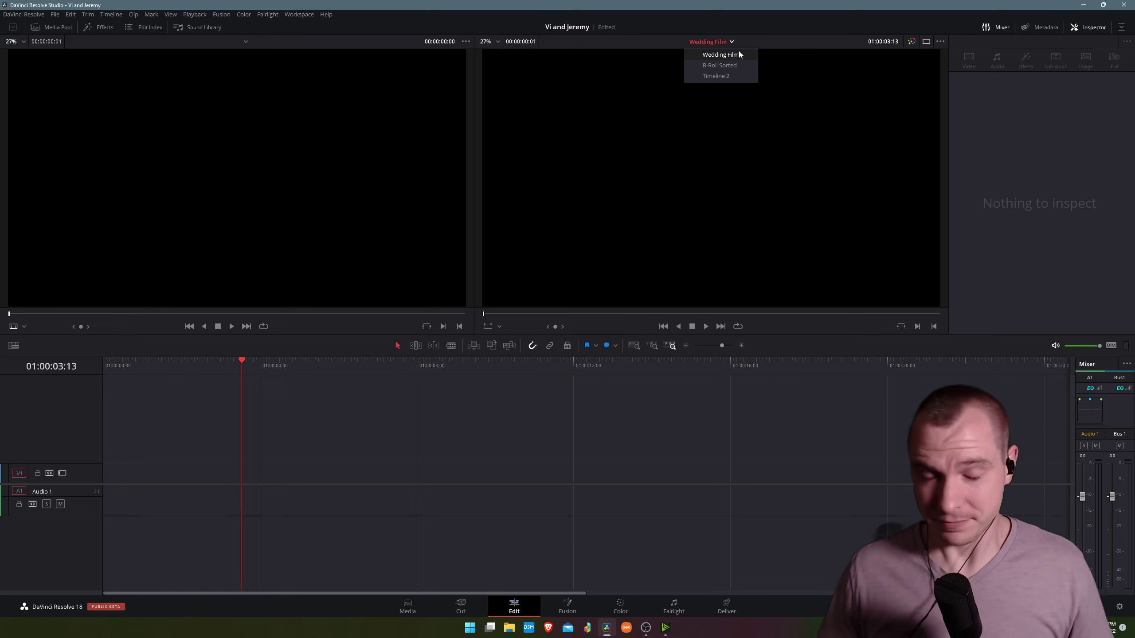
# Switch to the B-Roll Sorted timeline and zoom out to show its clips
pyautogui.click(729, 66)
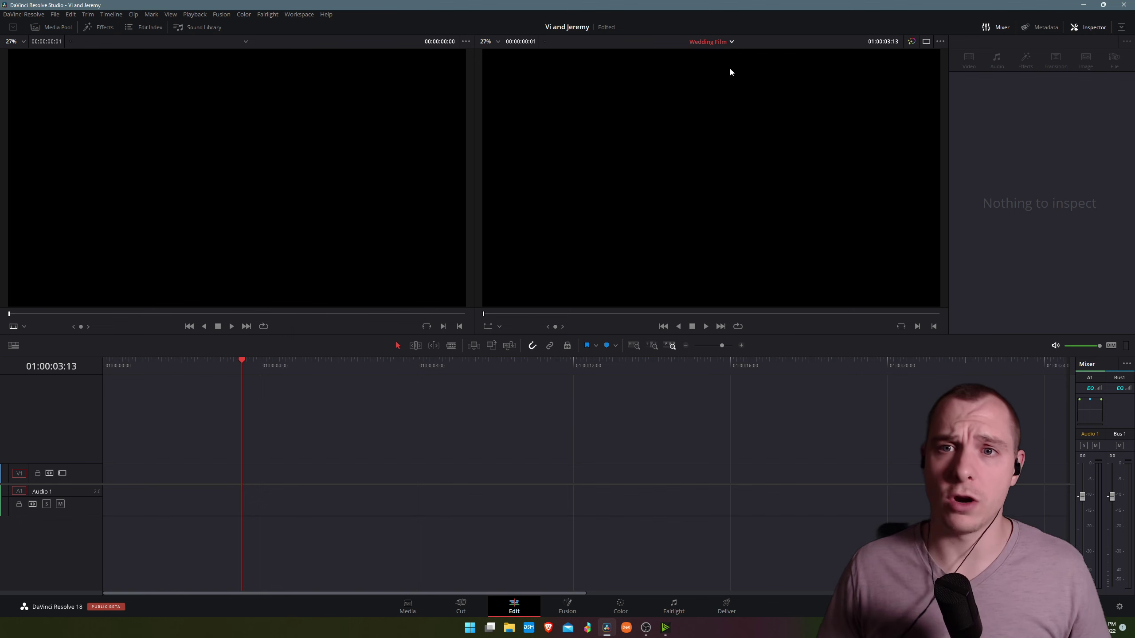
pyautogui.scroll(-2, 202, 417)
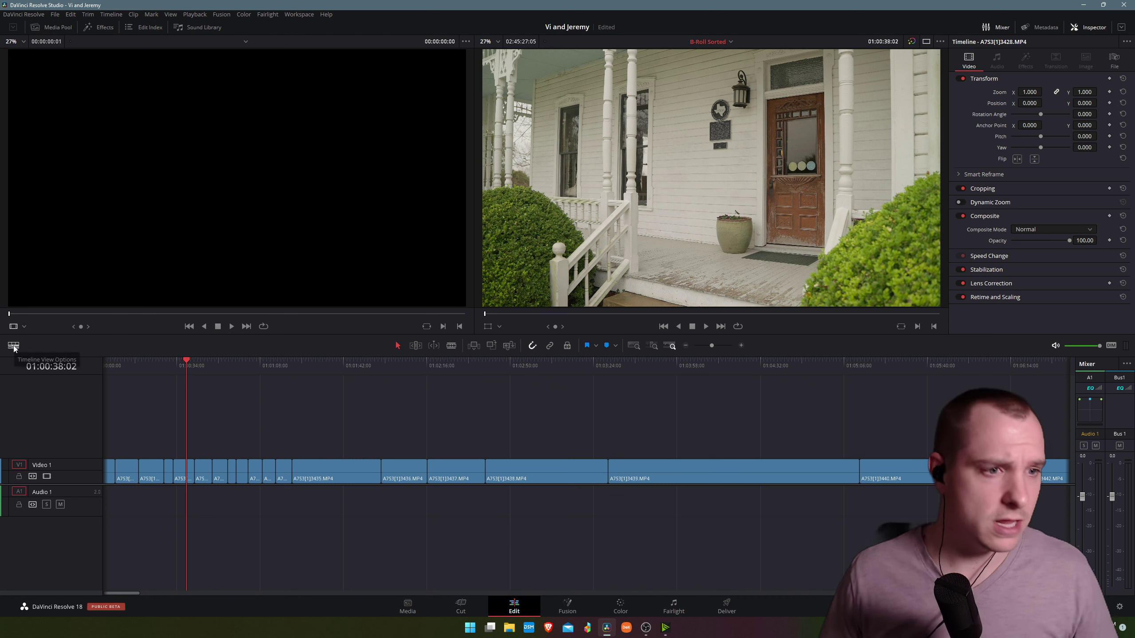
pyautogui.click(13, 347)
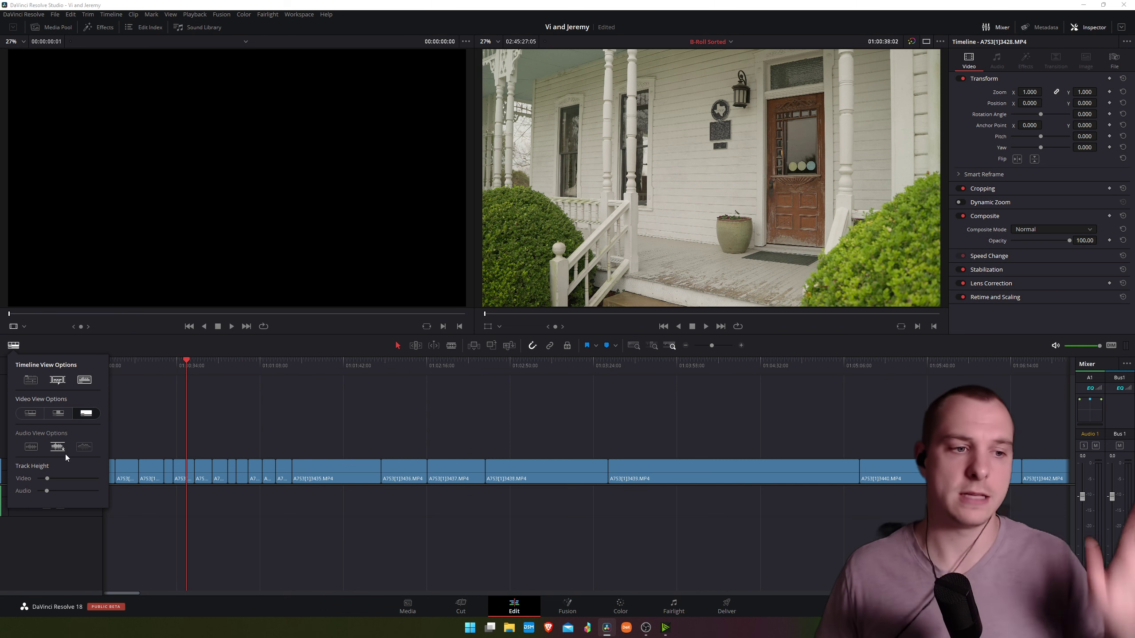
# Shorten the video track height and turn on Stacked Timelines, adding a new timeline tab
pyautogui.moveTo(45, 479); pyautogui.dragTo(55, 480)
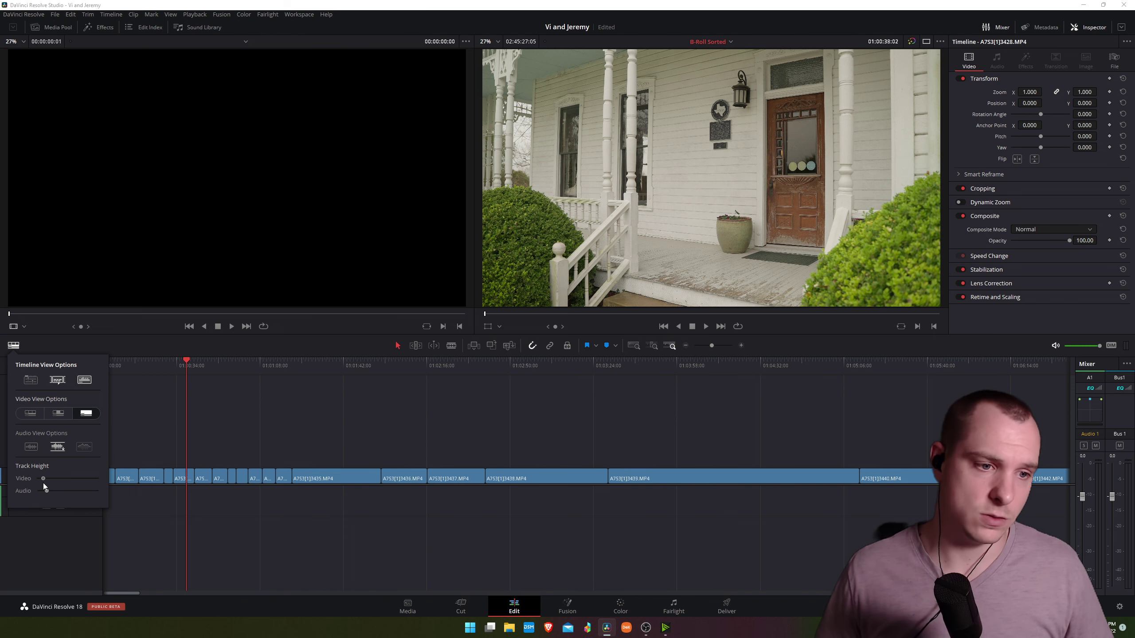
pyautogui.moveTo(43, 484)
pyautogui.mouseDown()
pyautogui.moveTo(53, 485)
pyautogui.moveTo(35, 489)
pyautogui.moveTo(55, 492)
pyautogui.mouseUp()
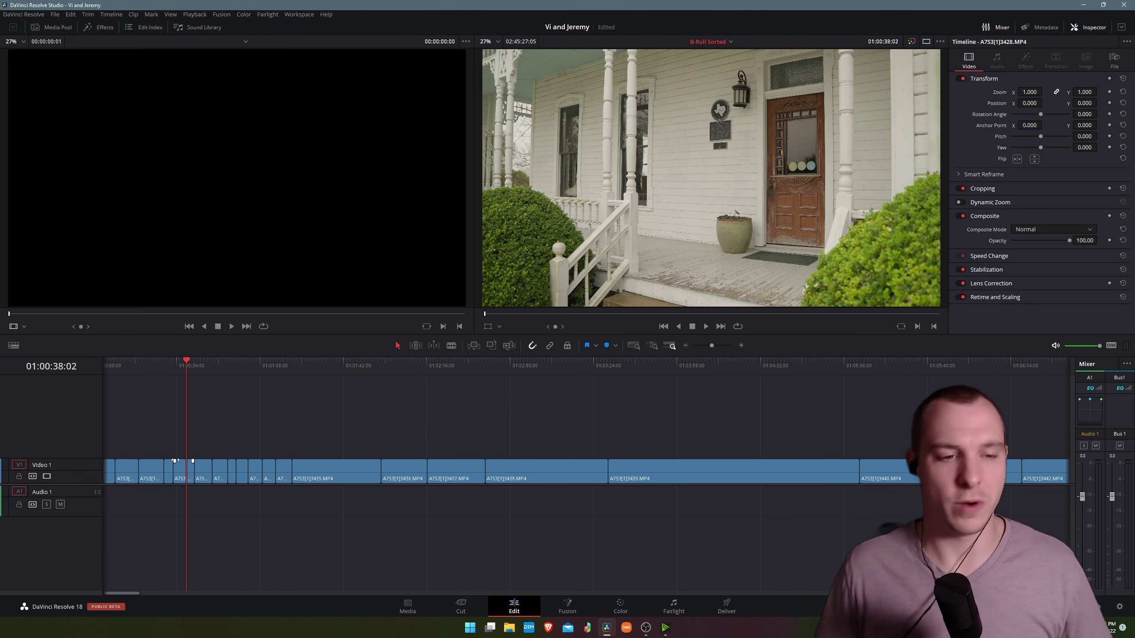
pyautogui.click(13, 345)
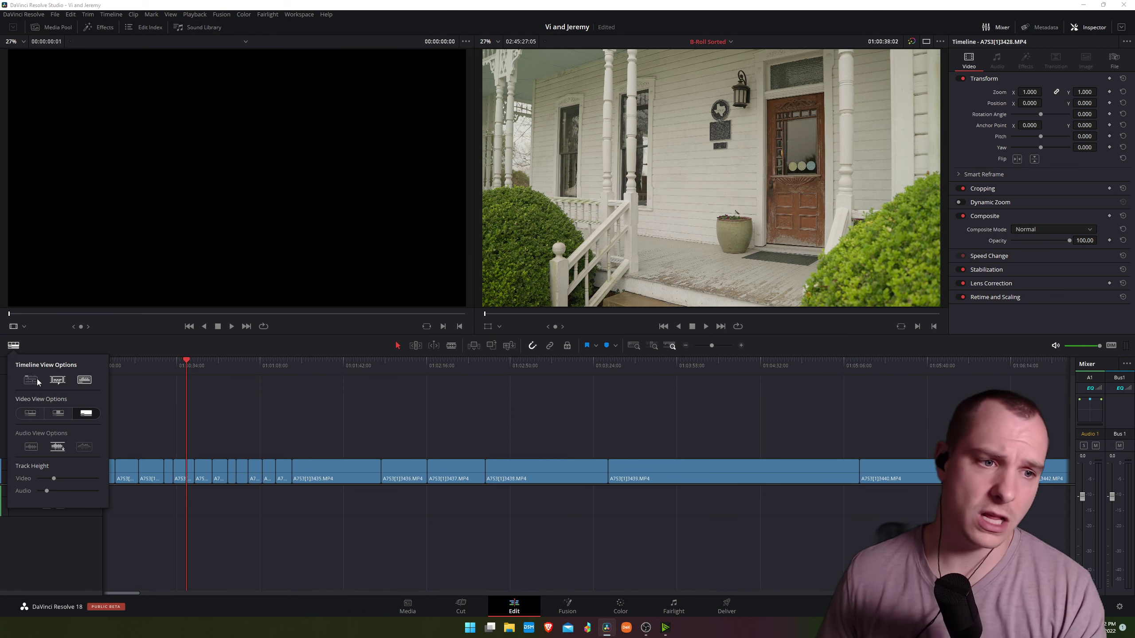
pyautogui.click(37, 378)
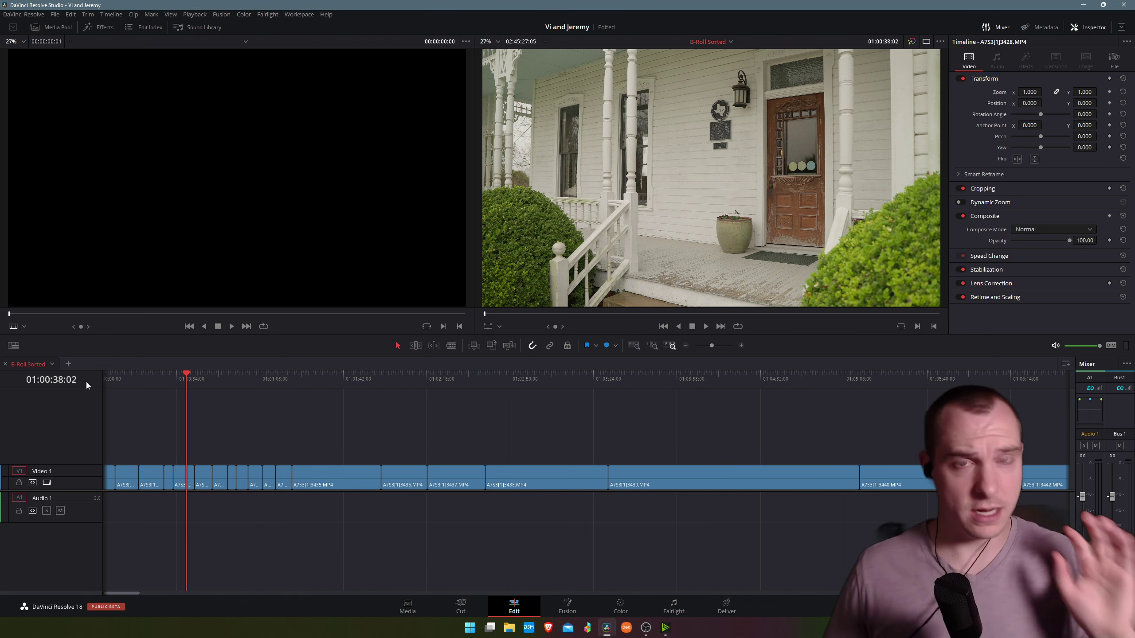
pyautogui.click(67, 365)
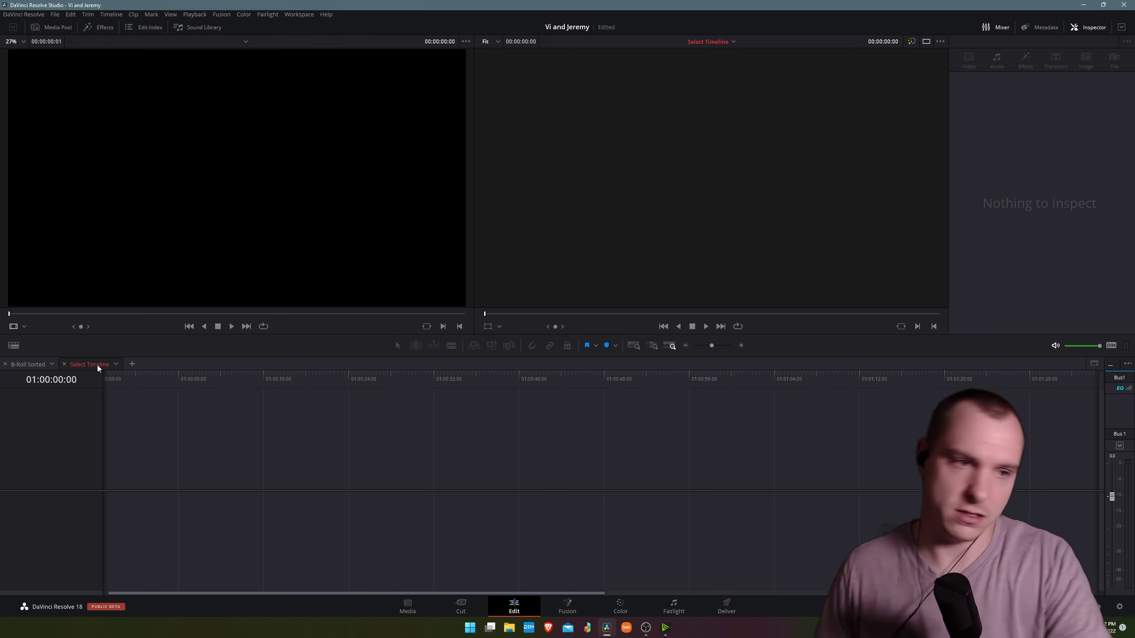
pyautogui.click(116, 363)
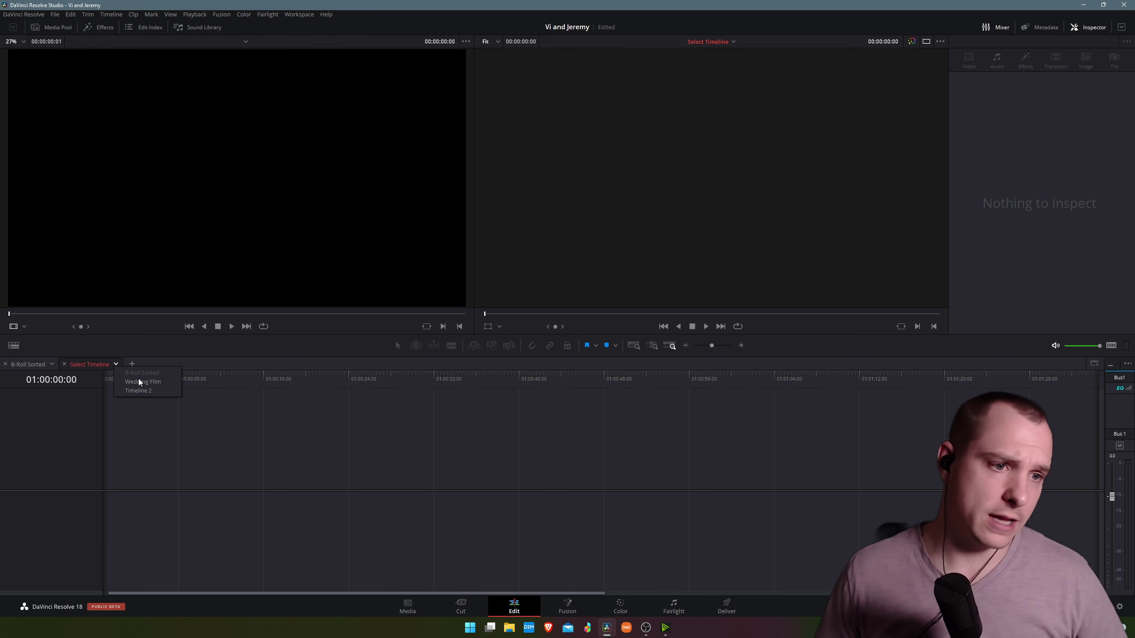
pyautogui.click(156, 386)
pyautogui.click(103, 364)
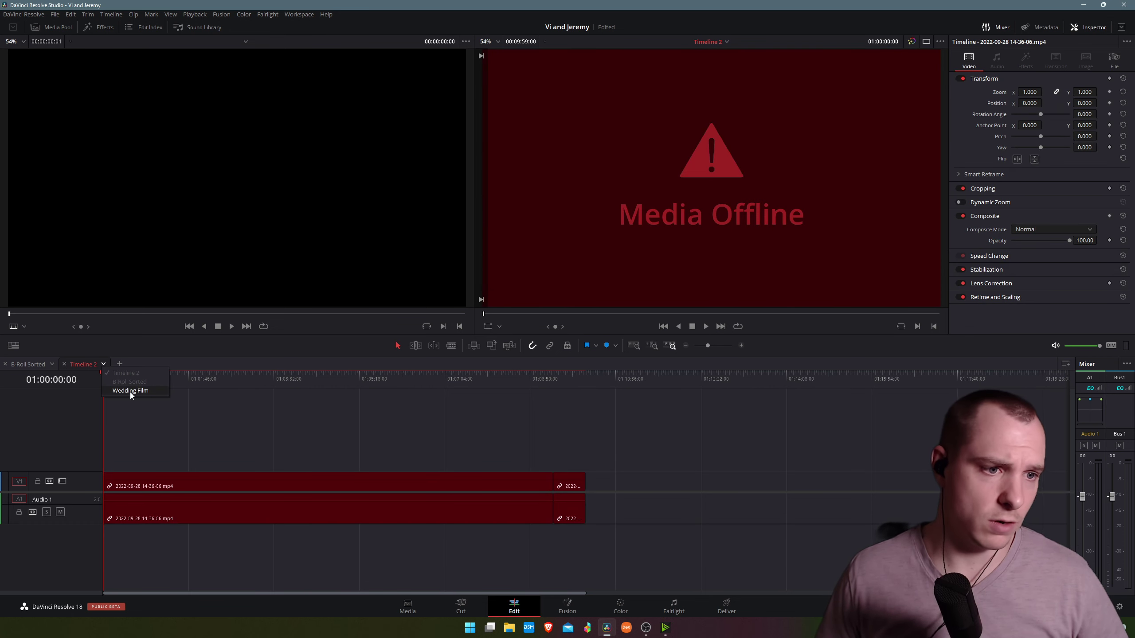
pyautogui.click(130, 391)
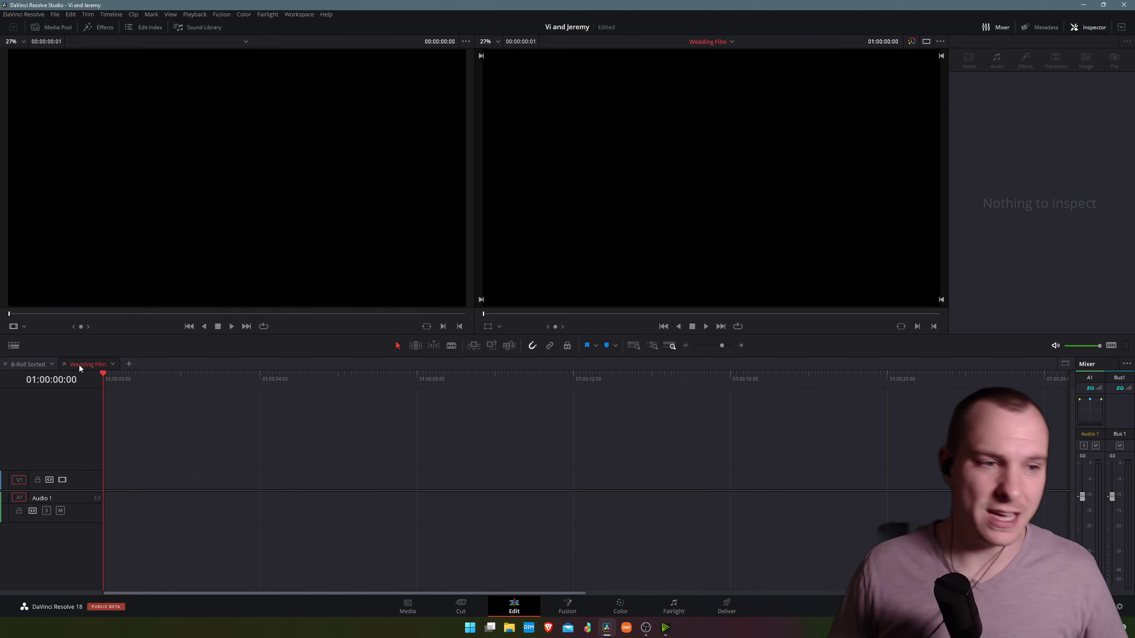
pyautogui.click(28, 364)
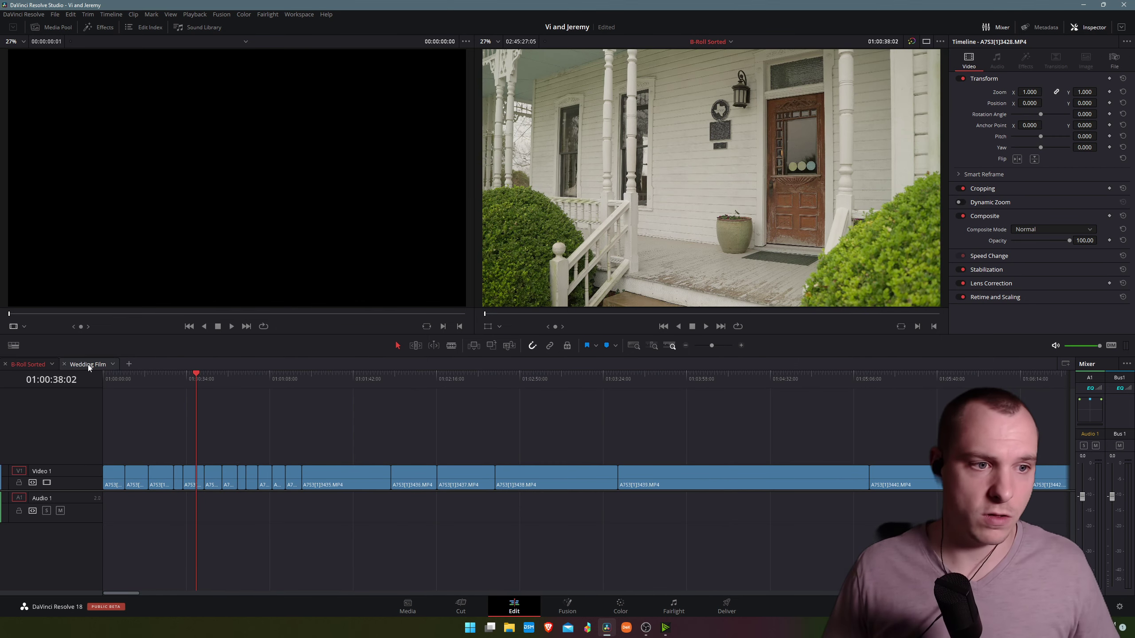
pyautogui.click(89, 364)
pyautogui.click(726, 42)
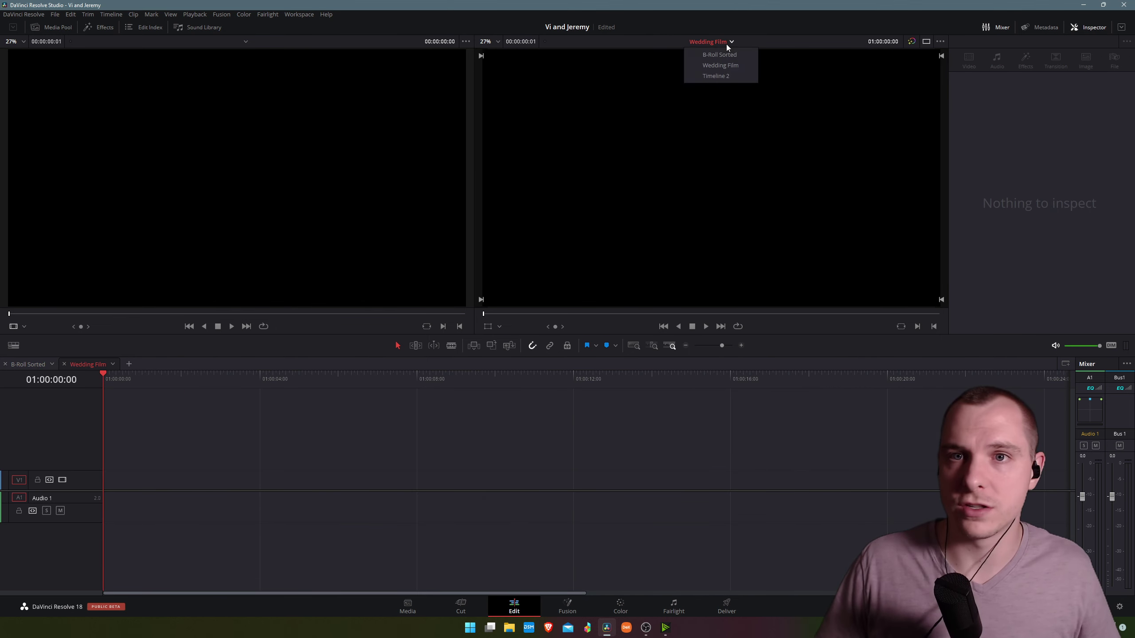
pyautogui.click(648, 58)
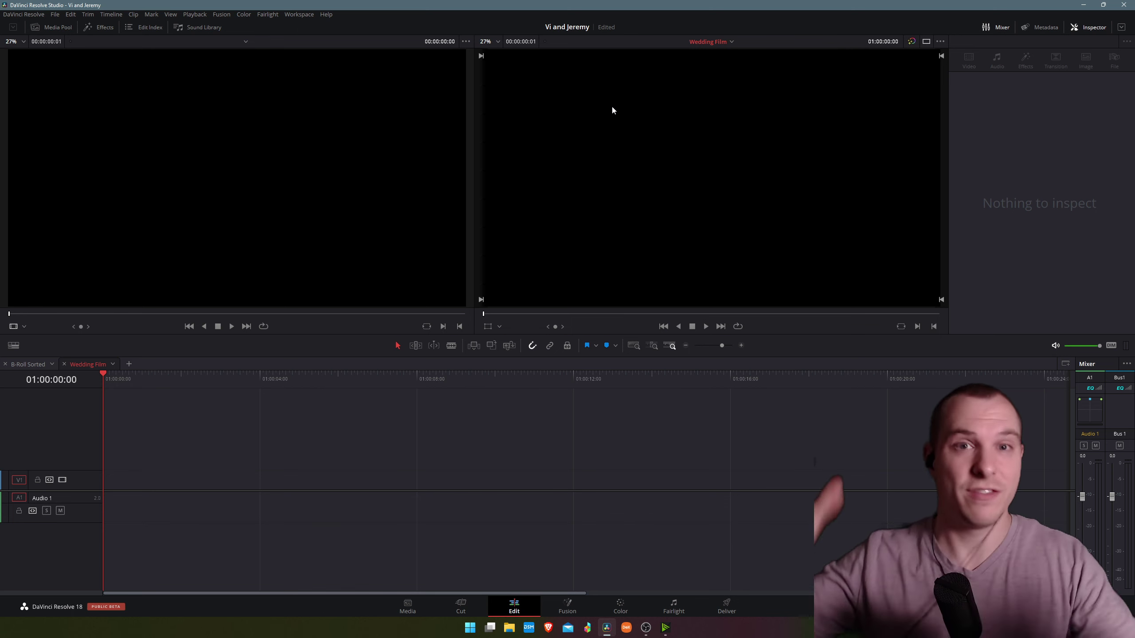
# Close the Wedding Film tab, enlarge the timeline area, and hide the audio mixer
pyautogui.click(64, 365)
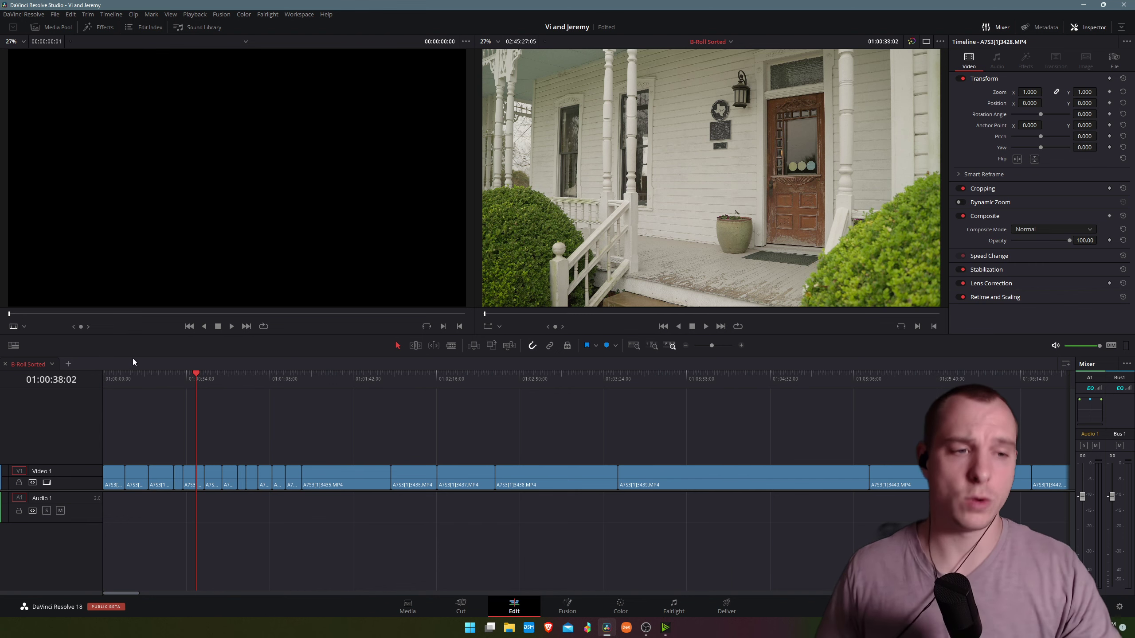
pyautogui.moveTo(132, 358); pyautogui.dragTo(132, 326)
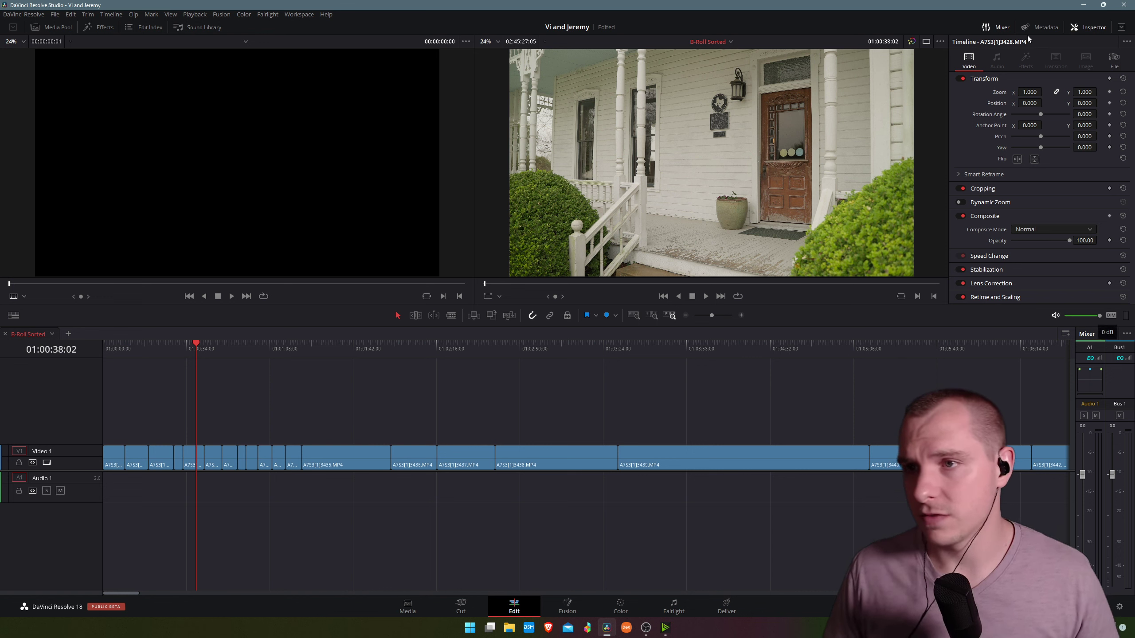
pyautogui.click(995, 27)
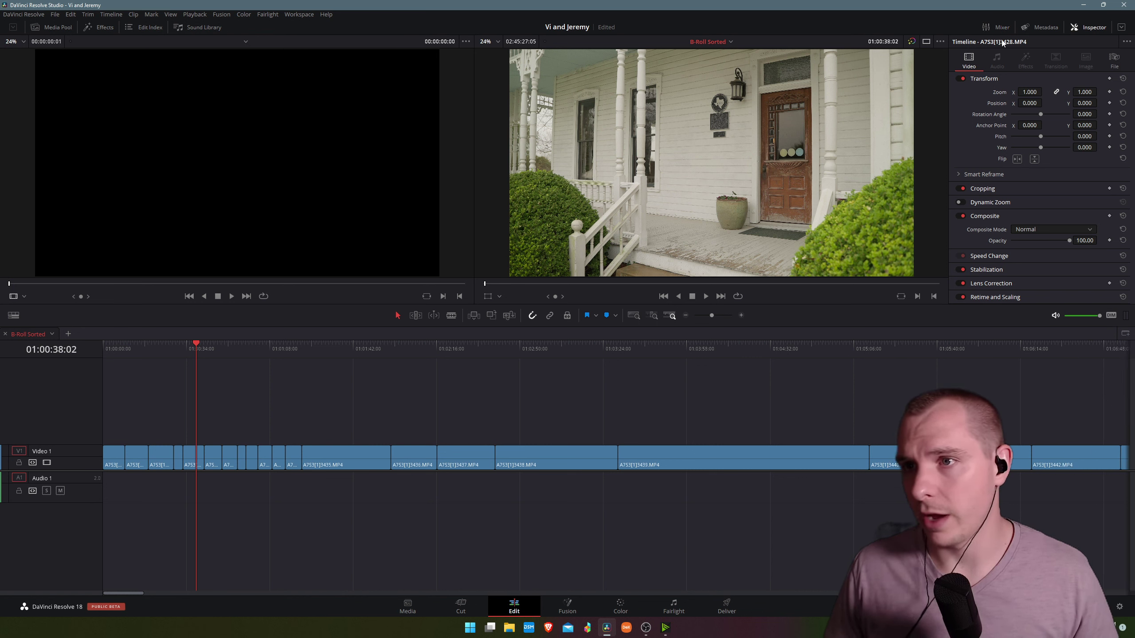
pyautogui.click(1124, 334)
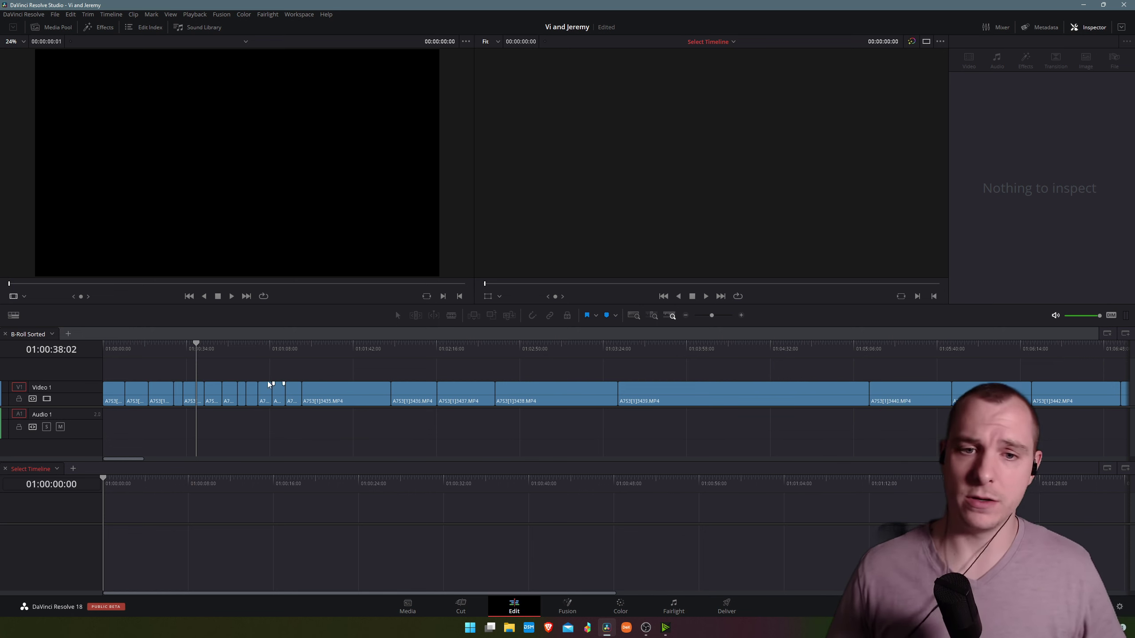
# Resize the stacked timeline panels and B-Roll Sorted track heights, then scrub the B-roll footage
pyautogui.moveTo(472, 305); pyautogui.dragTo(472, 262)
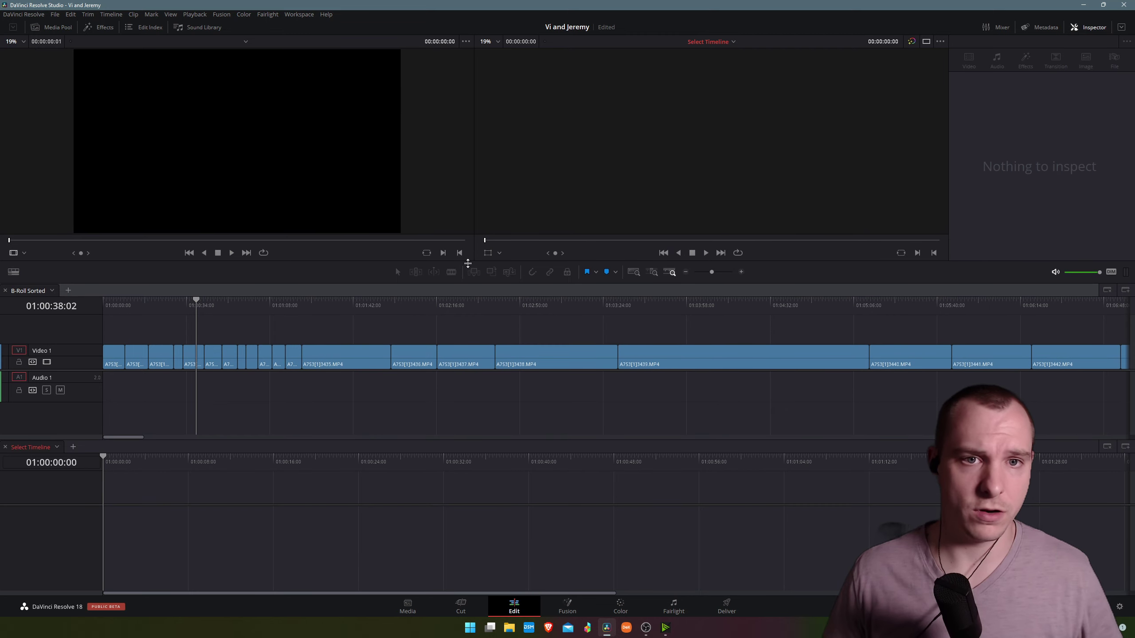
pyautogui.moveTo(93, 441); pyautogui.dragTo(92, 396)
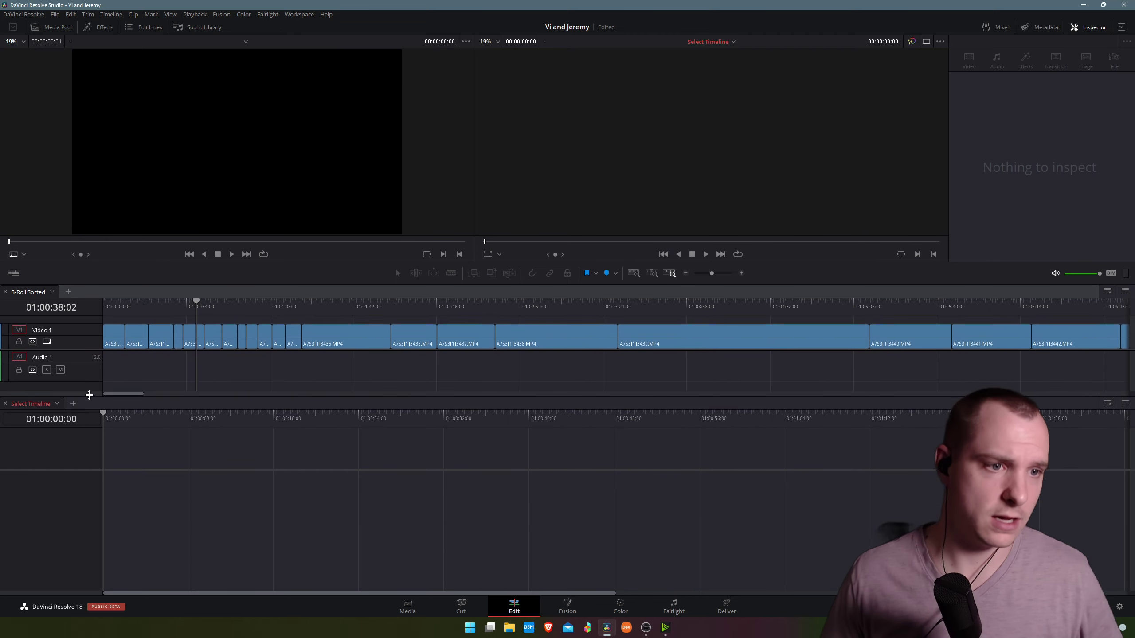
pyautogui.moveTo(84, 349); pyautogui.dragTo(80, 377)
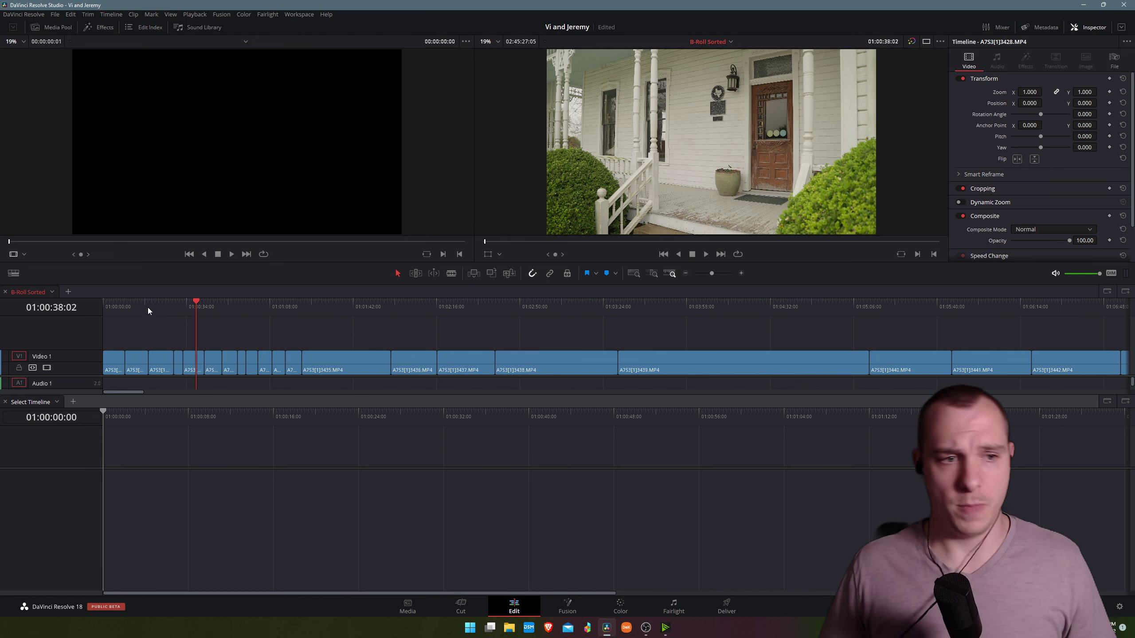
pyautogui.scroll(-2, 86, 375)
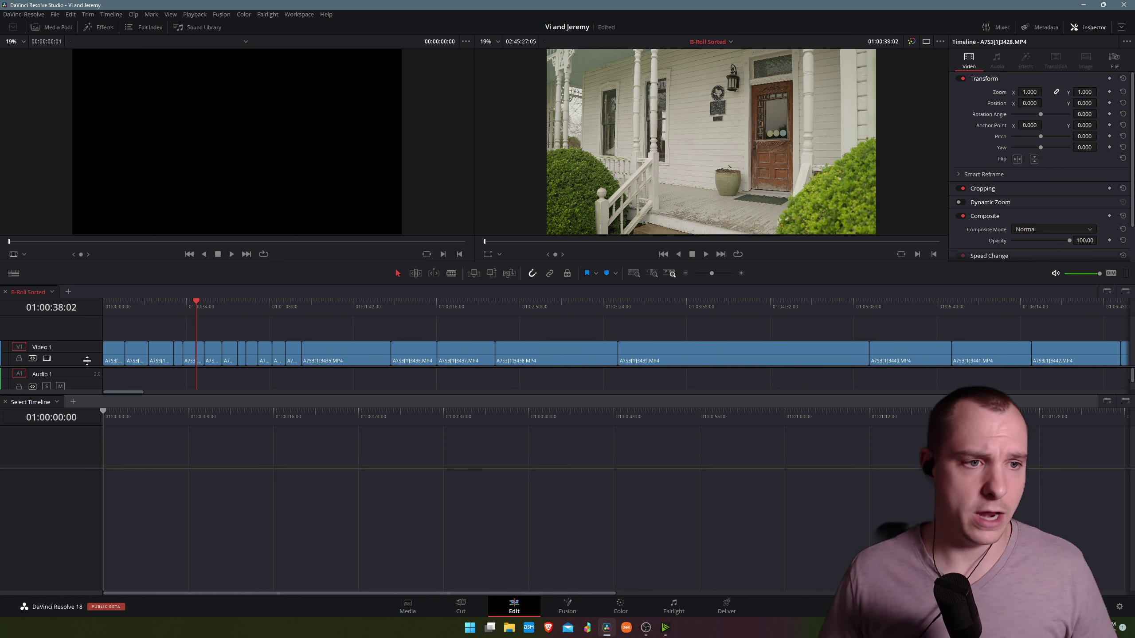
pyautogui.moveTo(88, 392); pyautogui.dragTo(91, 359)
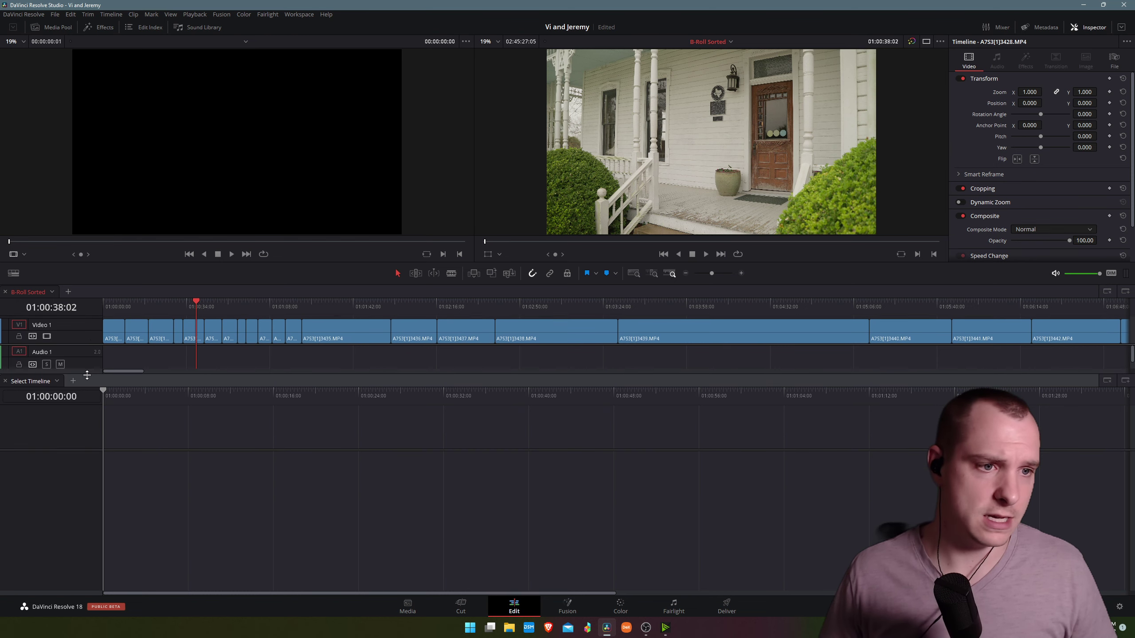
pyautogui.moveTo(184, 306); pyautogui.dragTo(223, 315)
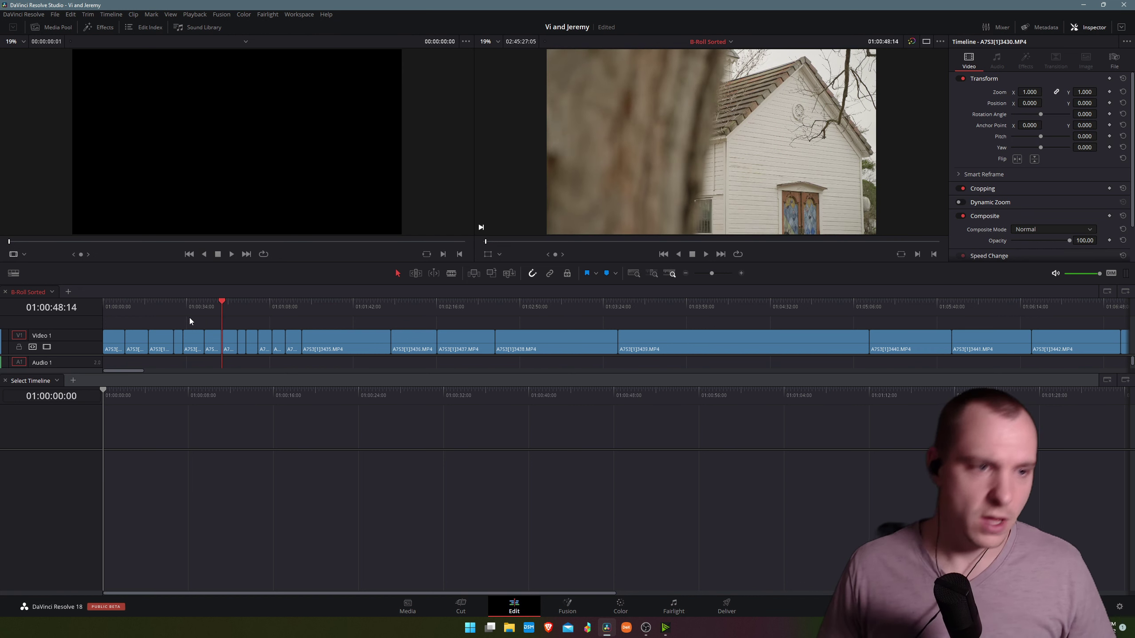
pyautogui.click(58, 380)
# Choose Wedding Film as the timeline for the lower stacked panel
pyautogui.click(87, 400)
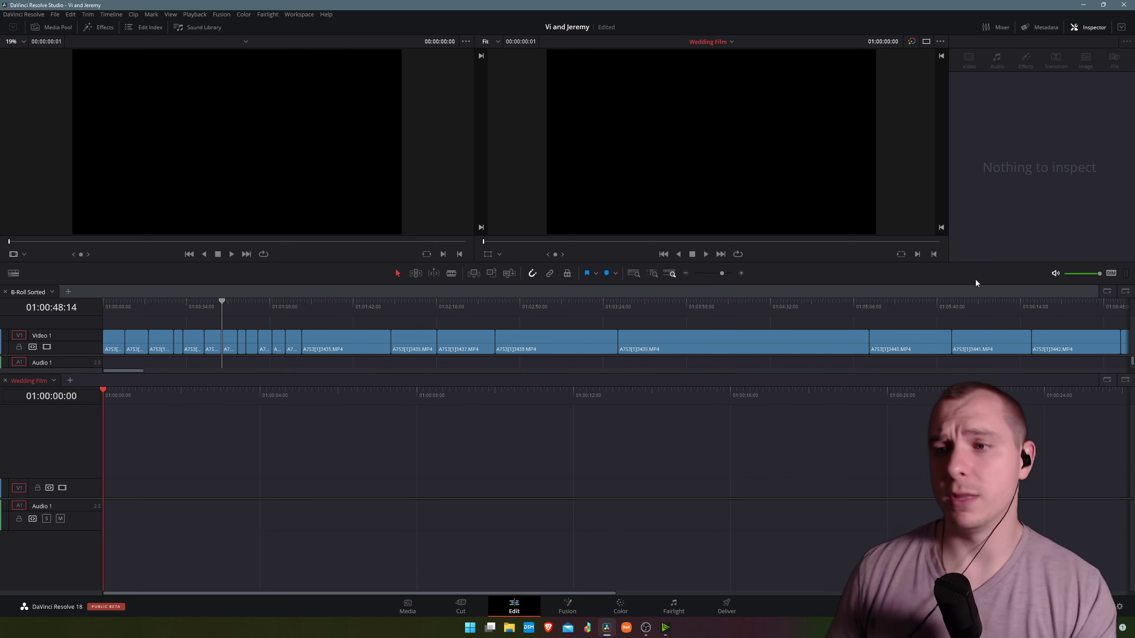
pyautogui.click(1125, 295)
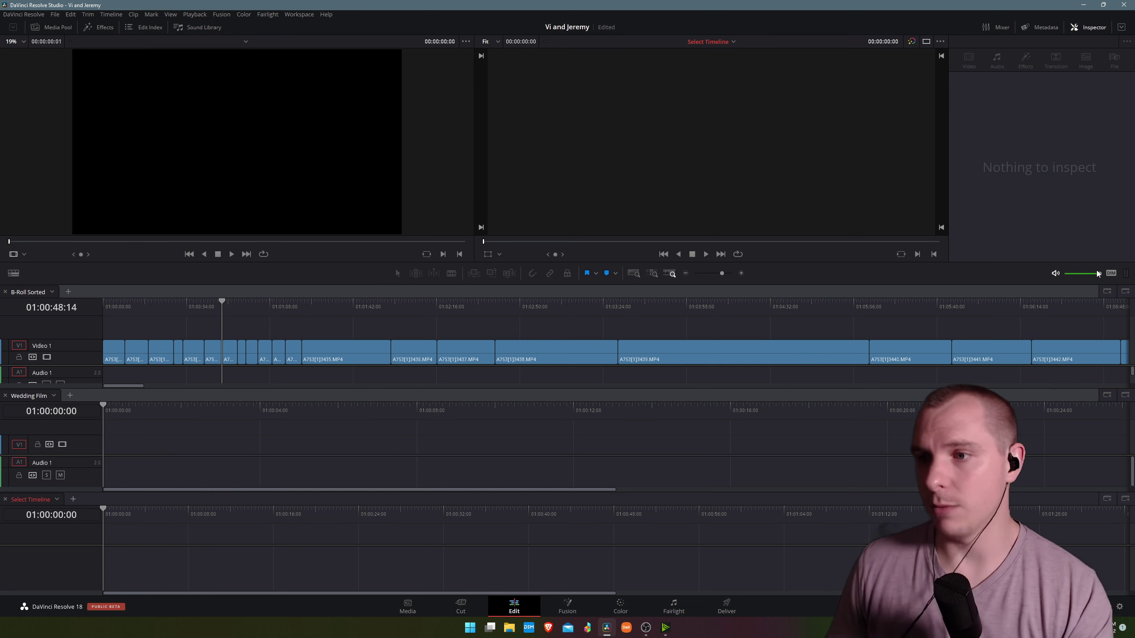
pyautogui.click(1106, 499)
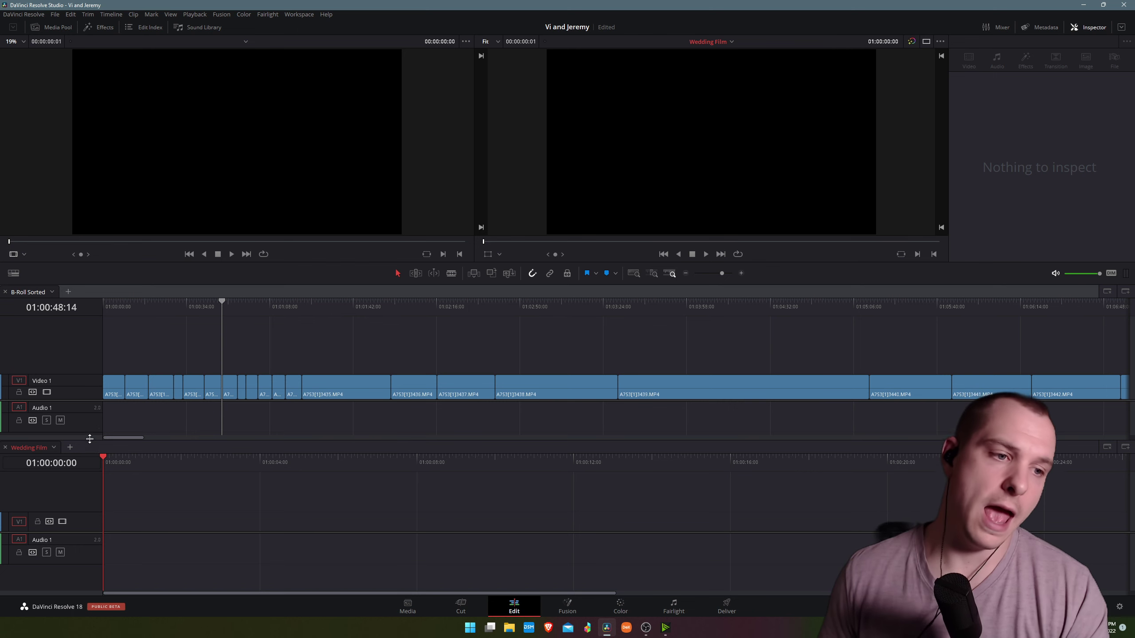
pyautogui.moveTo(94, 437); pyautogui.dragTo(79, 371)
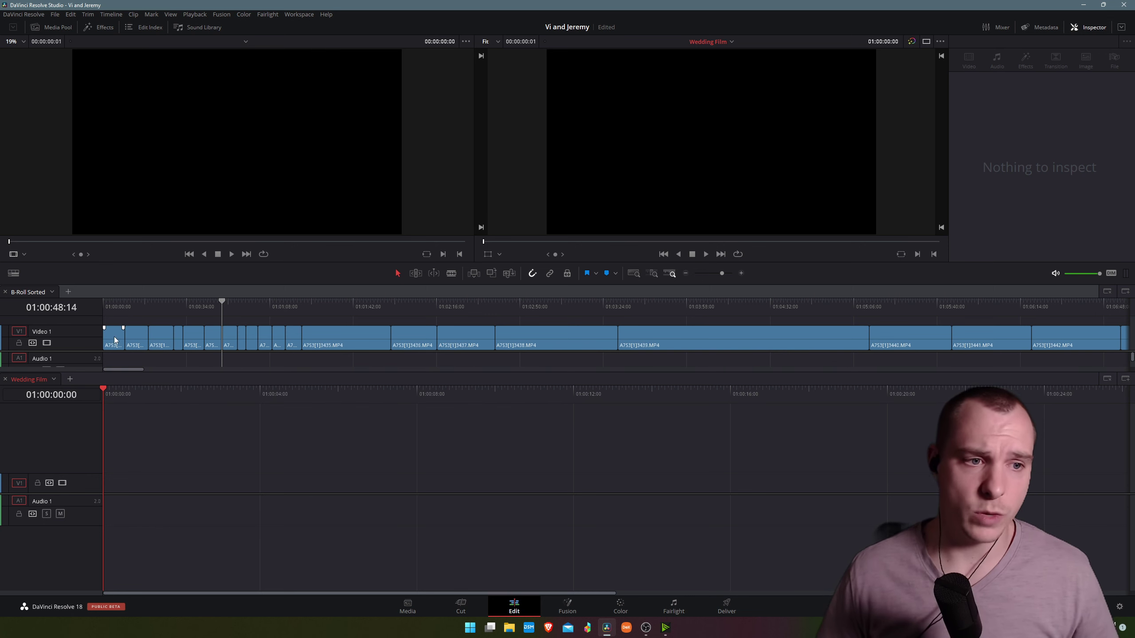
pyautogui.moveTo(116, 342); pyautogui.dragTo(109, 483)
# Drag more B-roll clips, including 3435, 3439 and 3445, onto Wedding Film's V1 track
pyautogui.moveTo(143, 341); pyautogui.dragTo(463, 488)
pyautogui.moveTo(161, 339); pyautogui.dragTo(836, 489)
pyautogui.scroll(-6, 410, 459)
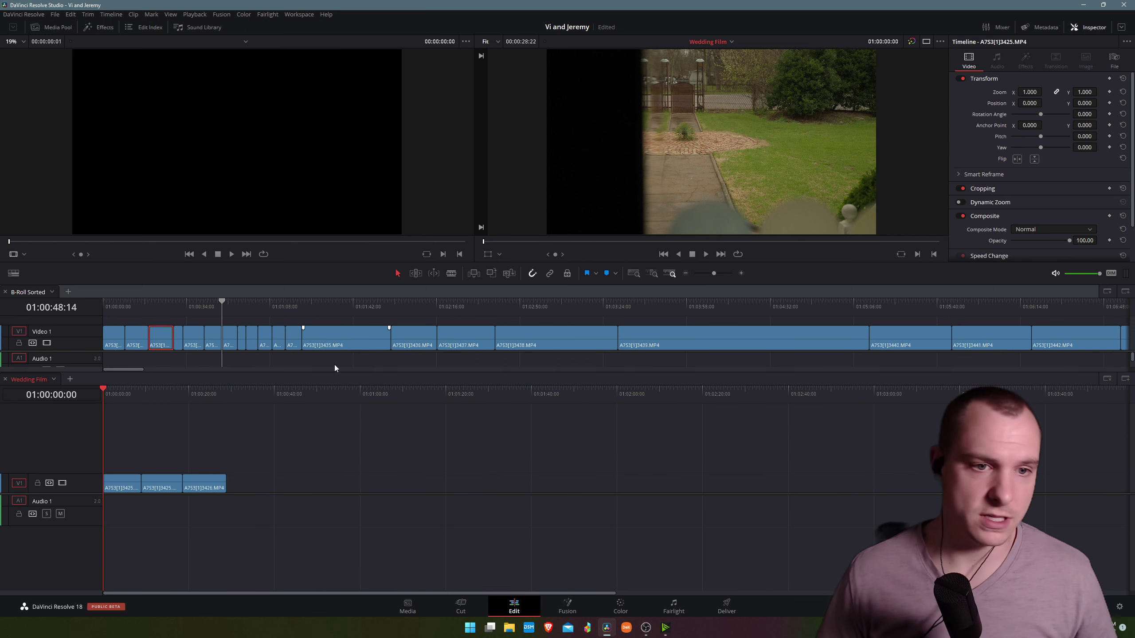
pyautogui.moveTo(329, 339); pyautogui.dragTo(264, 479)
pyautogui.moveTo(681, 340); pyautogui.dragTo(389, 488)
pyautogui.scroll(-3, 772, 352)
pyautogui.moveTo(739, 336); pyautogui.dragTo(620, 489)
# Scrub through the Wedding Film edit, zoom out a step, and shrink the B-Roll panel slightly
pyautogui.click(249, 391)
pyautogui.moveTo(114, 410); pyautogui.dragTo(409, 382)
pyautogui.moveTo(793, 337); pyautogui.dragTo(800, 497)
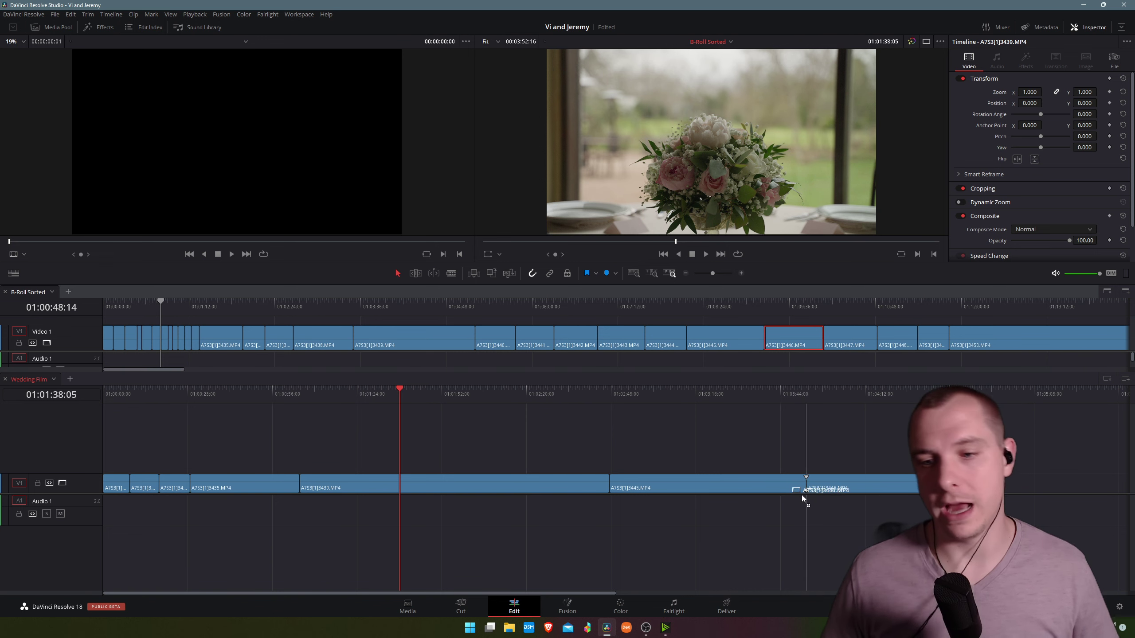
pyautogui.hotkey('ctrl', '-')
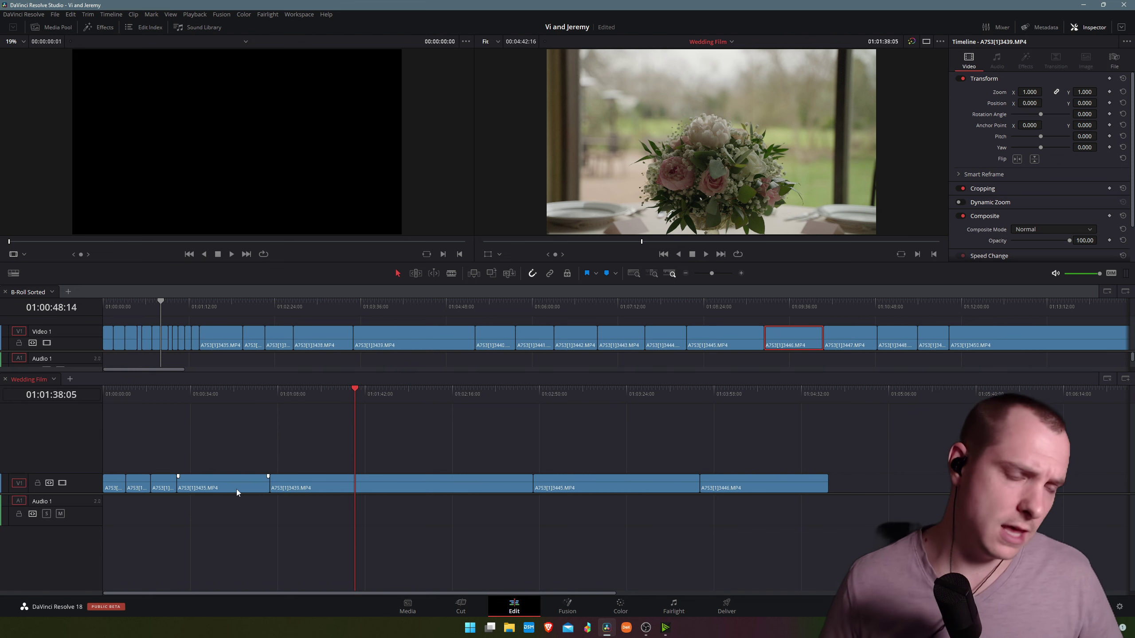
pyautogui.moveTo(88, 373); pyautogui.dragTo(88, 365)
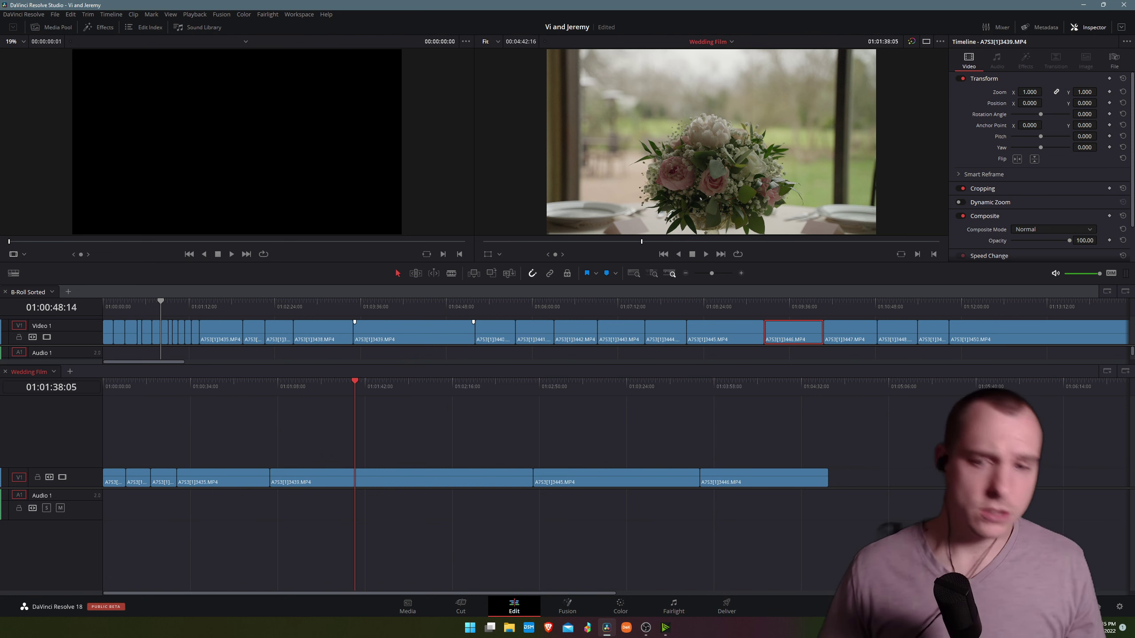
# Place clips 3448 and 3439 on Wedding Film's V2 track, then undo both placements
pyautogui.moveTo(908, 306)
pyautogui.mouseDown()
pyautogui.moveTo(894, 307)
pyautogui.moveTo(905, 306)
pyautogui.mouseUp()
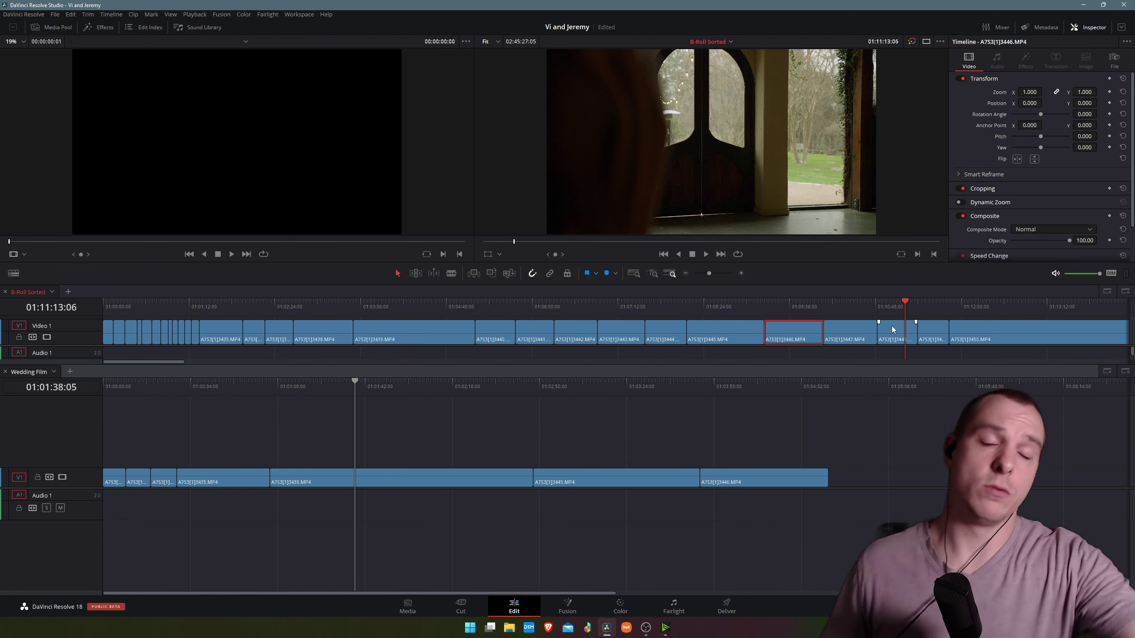
pyautogui.moveTo(895, 330); pyautogui.dragTo(865, 463)
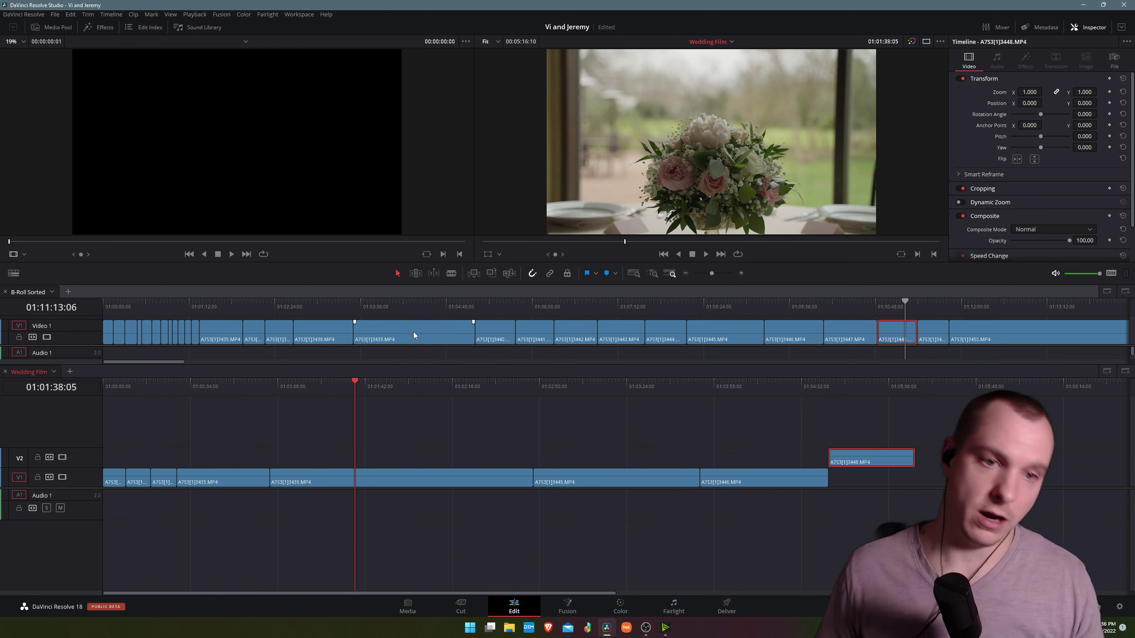
pyautogui.moveTo(413, 332); pyautogui.dragTo(375, 446)
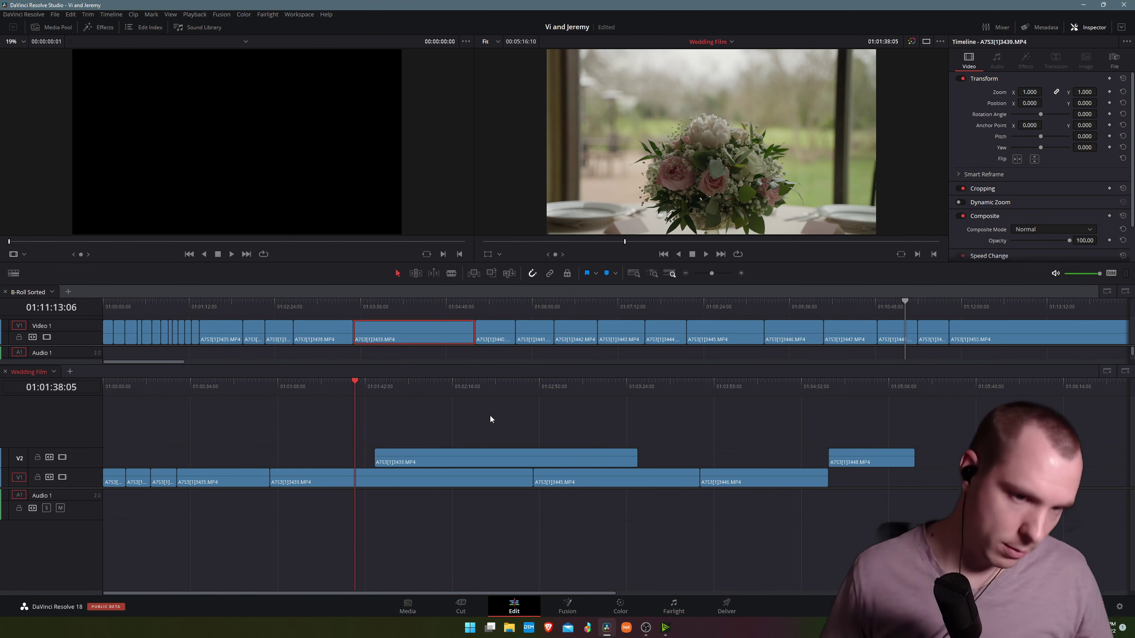
pyautogui.hotkey('ctrl', 'z')
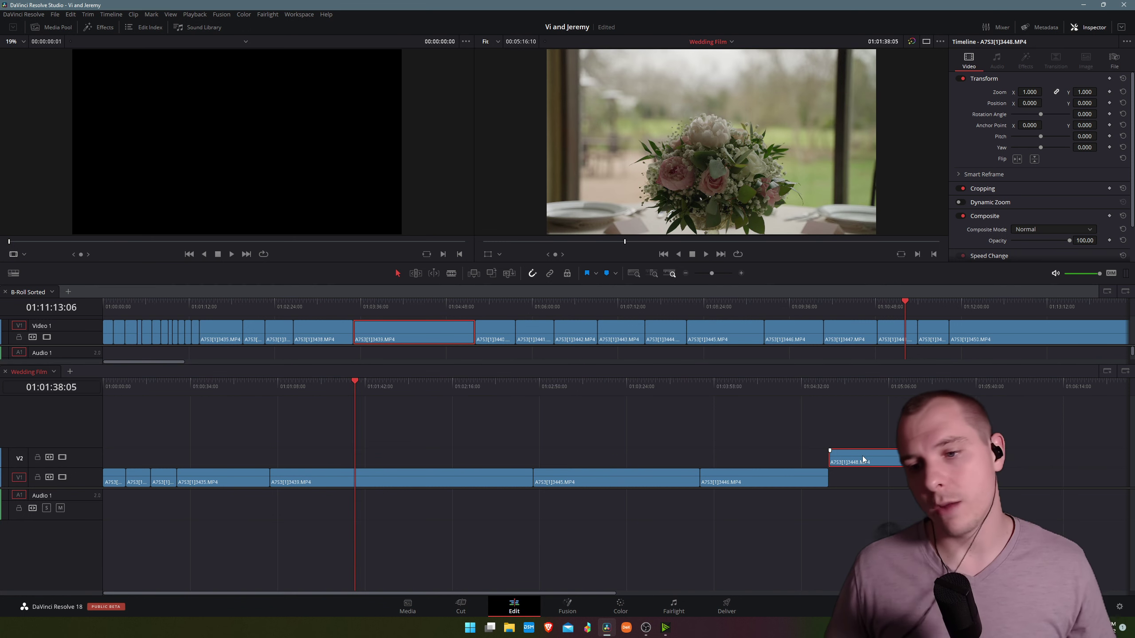
pyautogui.hotkey('ctrl', 'z')
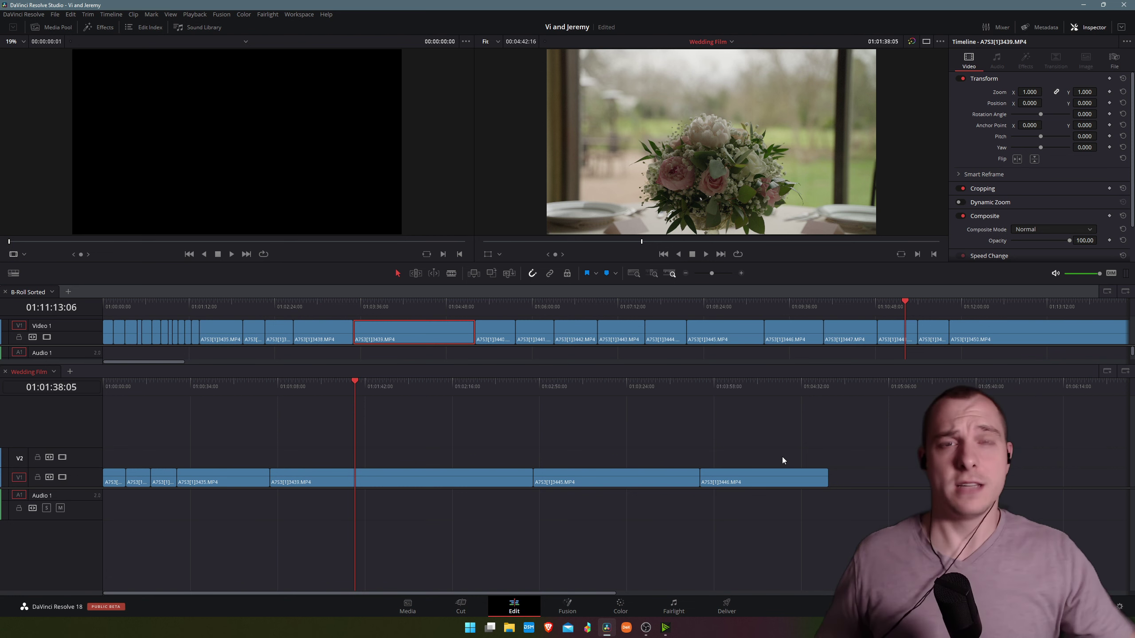
pyautogui.click(631, 398)
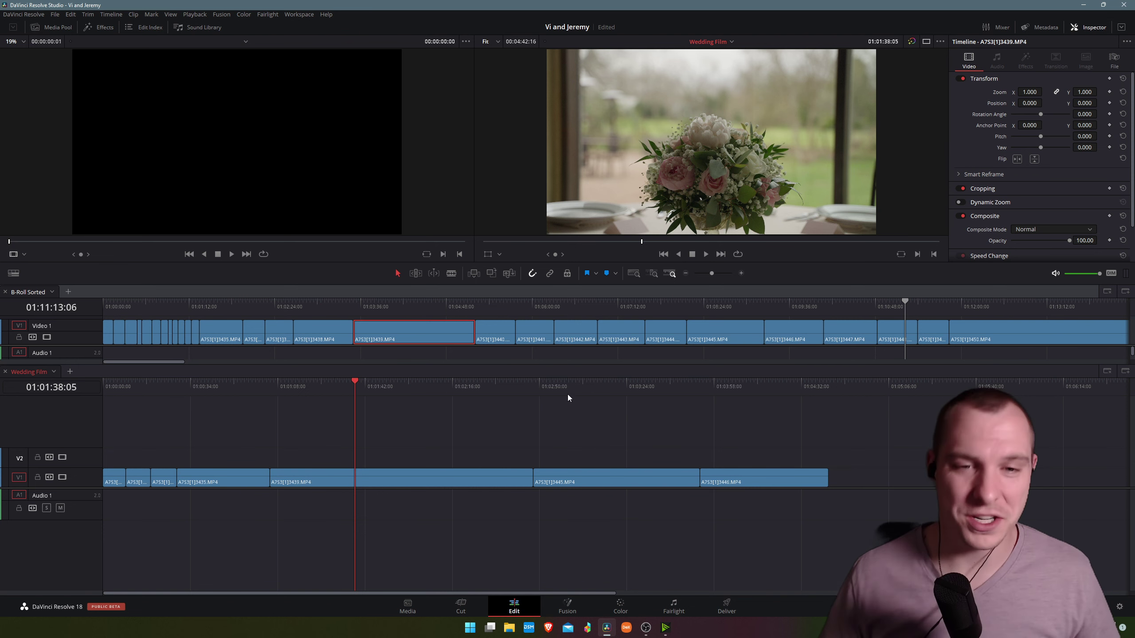
# Zoom the Wedding Film timeline out with Ctrl+minus until all eight B-roll clips show
pyautogui.hscroll(3, 491, 441)
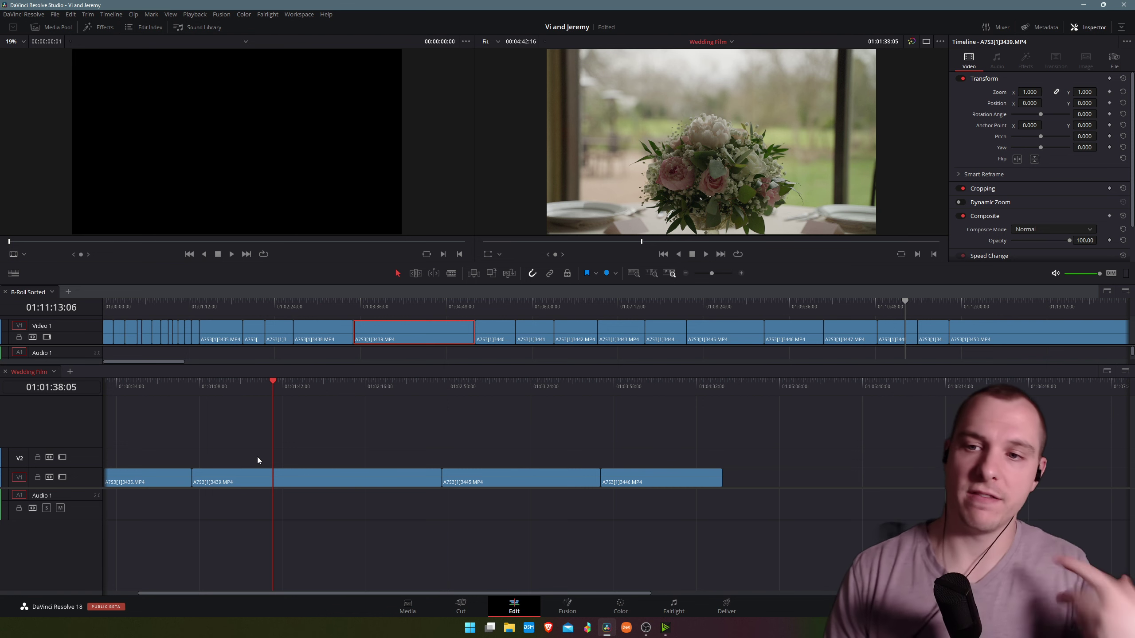
pyautogui.hotkey('ctrl', '-')
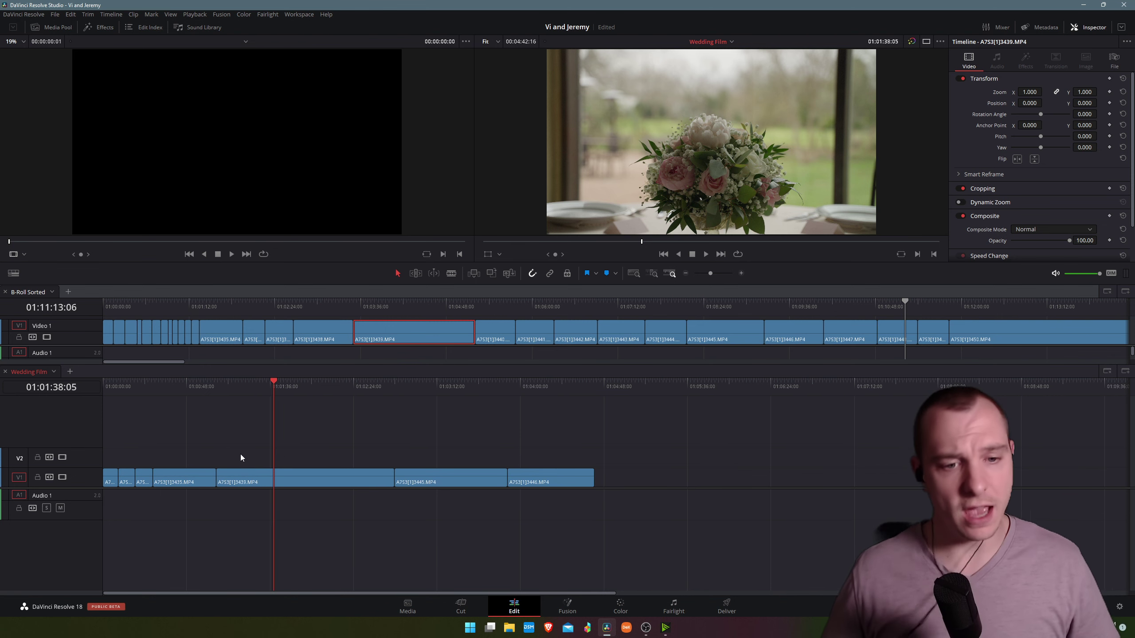
pyautogui.hotkey('ctrl', '-')
pyautogui.hotkey('ctrl', '=')
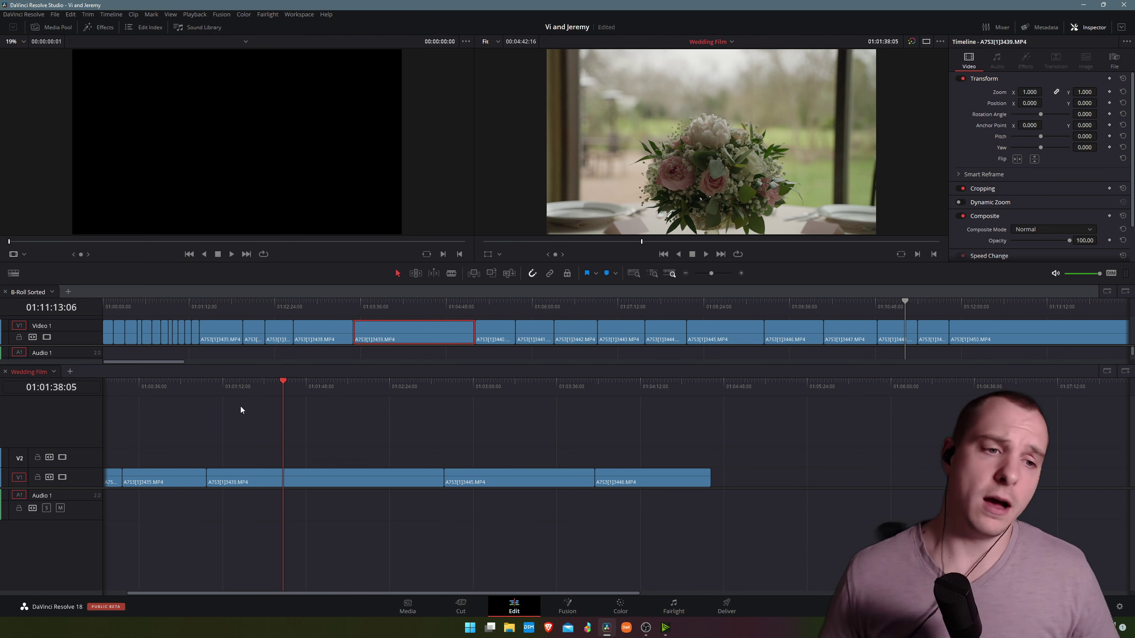
pyautogui.hotkey('ctrl', '-')
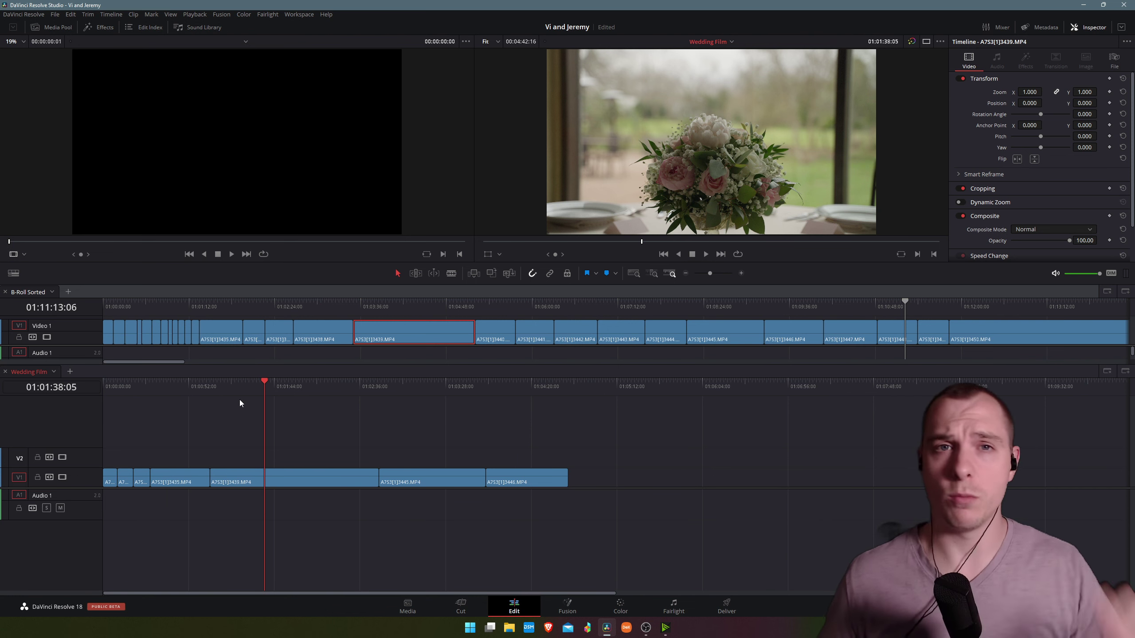